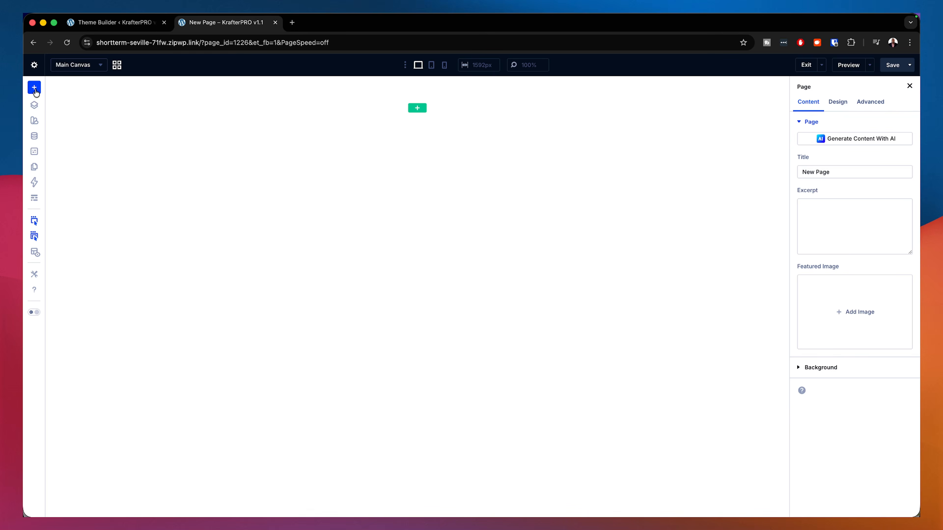
Step: Open the premade layout library and search it for "fitness"
click(35, 88)
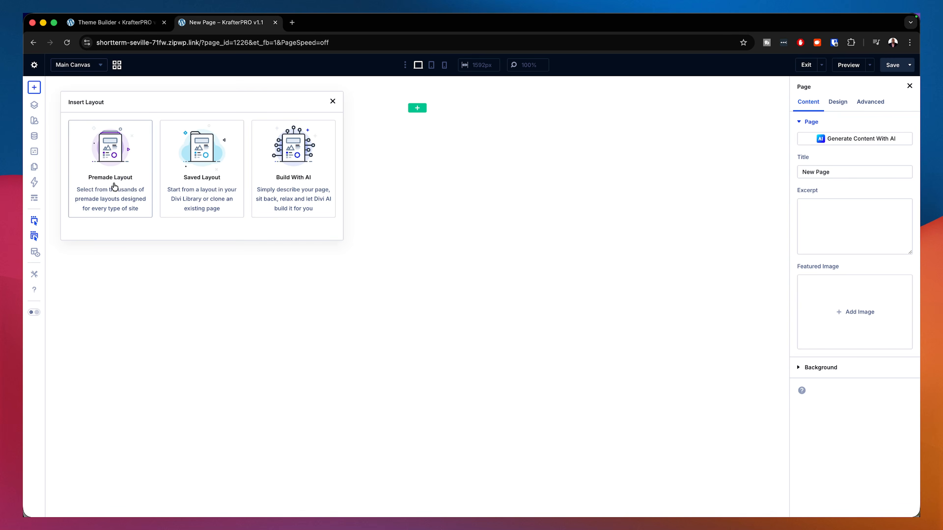
click(124, 159)
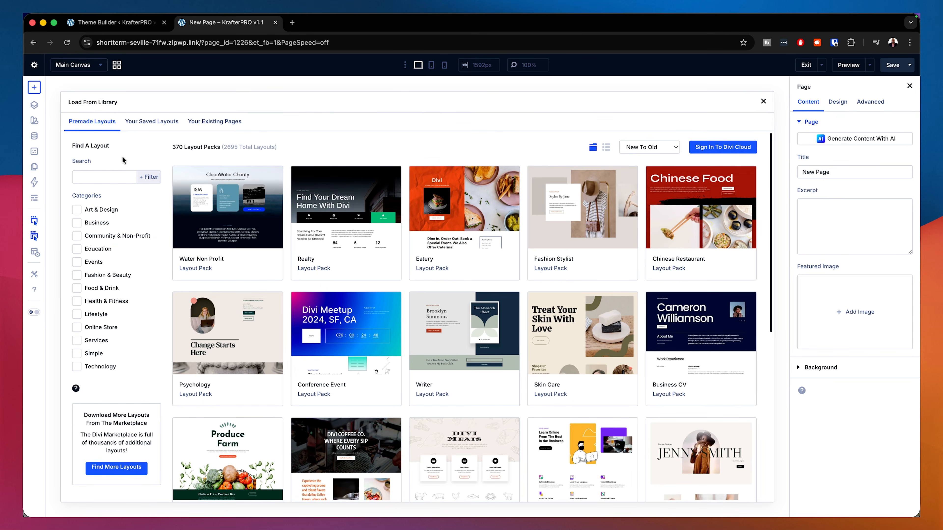
click(112, 177)
text(fitness)
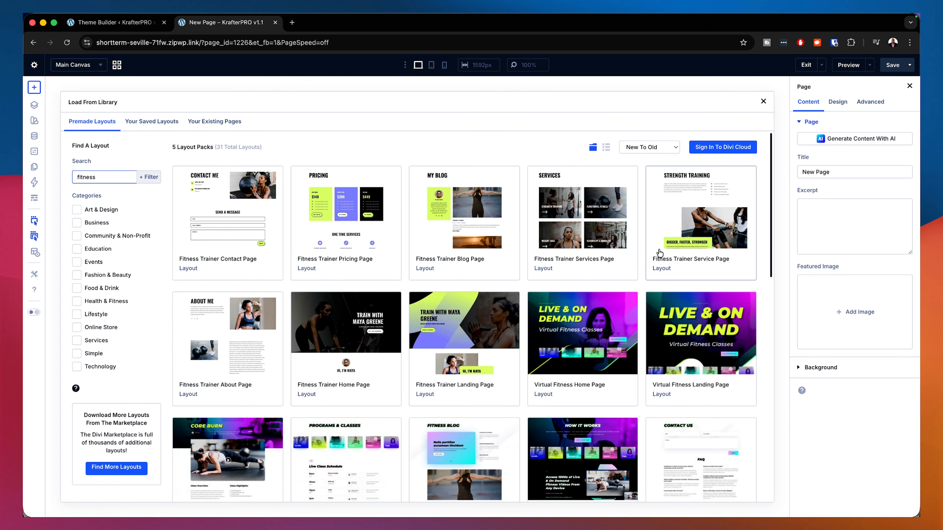
Step: Import the Fitness Trainer Home Page layout into the page, unchecking Import Presets
scroll(511, 315, down, 4)
scroll(511, 314, up, 4)
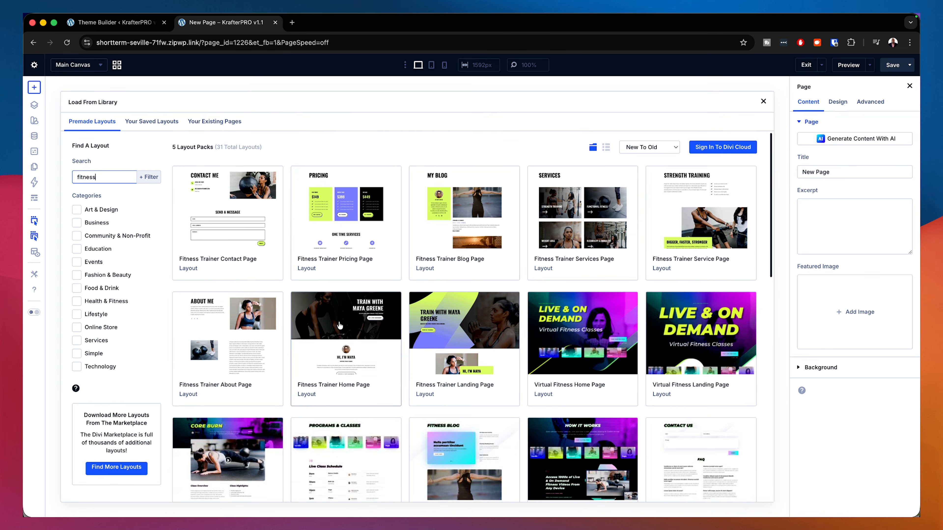
click(340, 325)
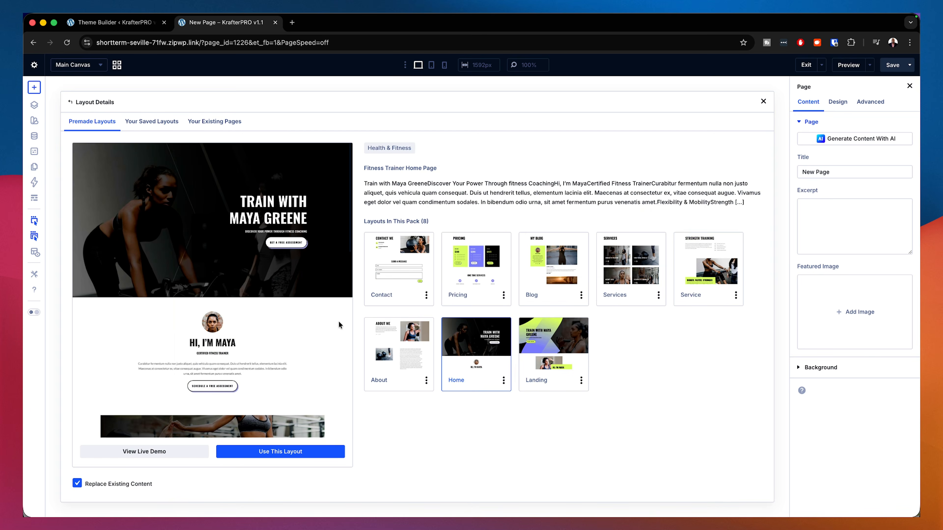
click(295, 452)
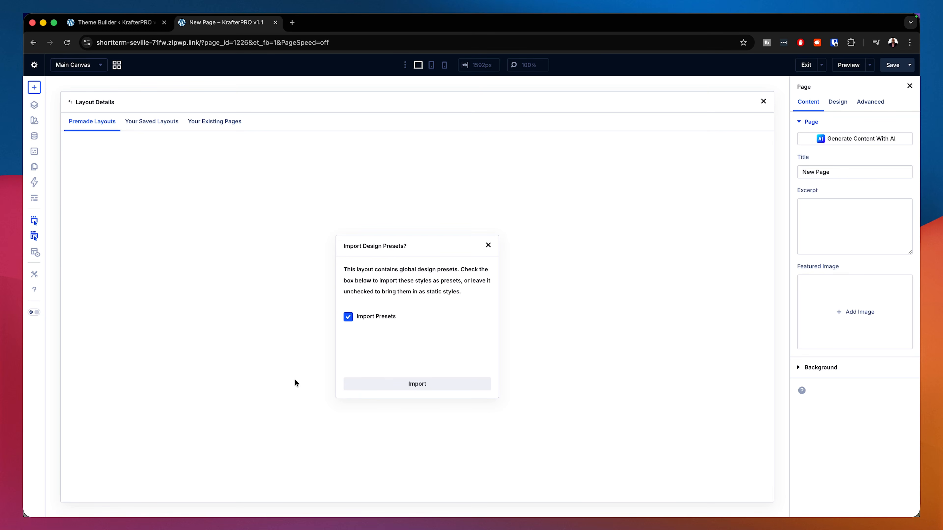
click(349, 318)
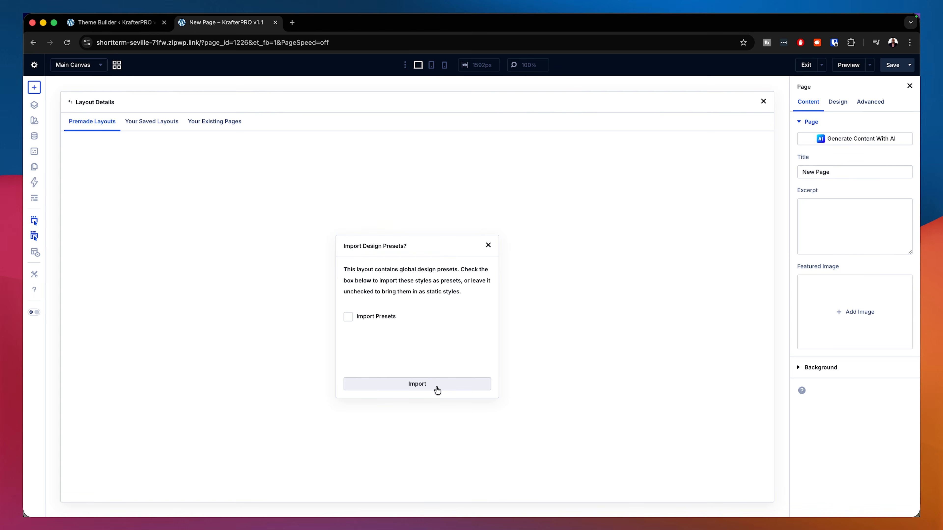
click(437, 390)
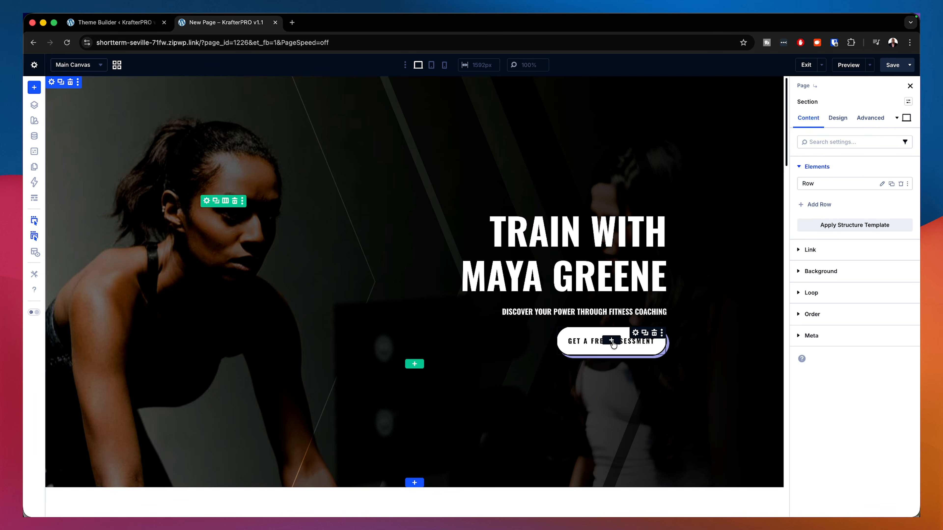
Step: Copy the "Train with Maya Greene" text from the hero title's text module body
scroll(680, 391, down, 5)
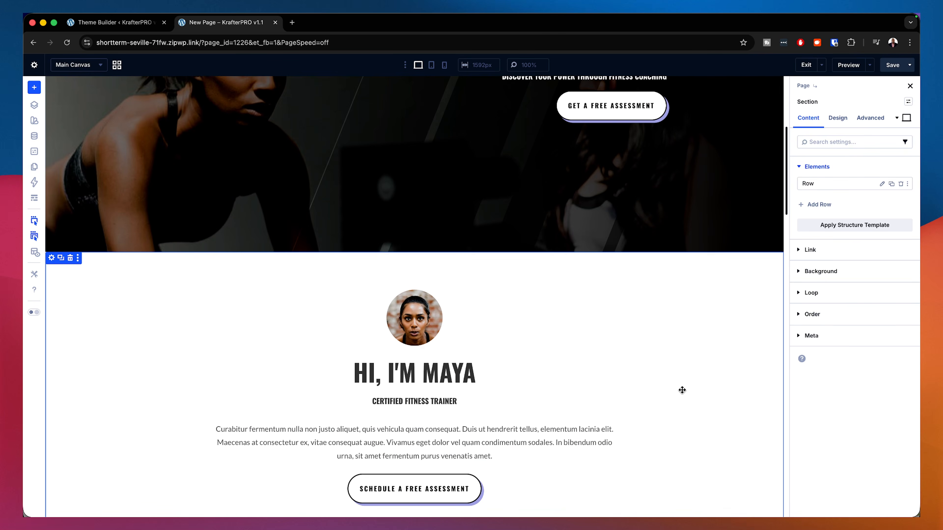
scroll(682, 390, down, 2)
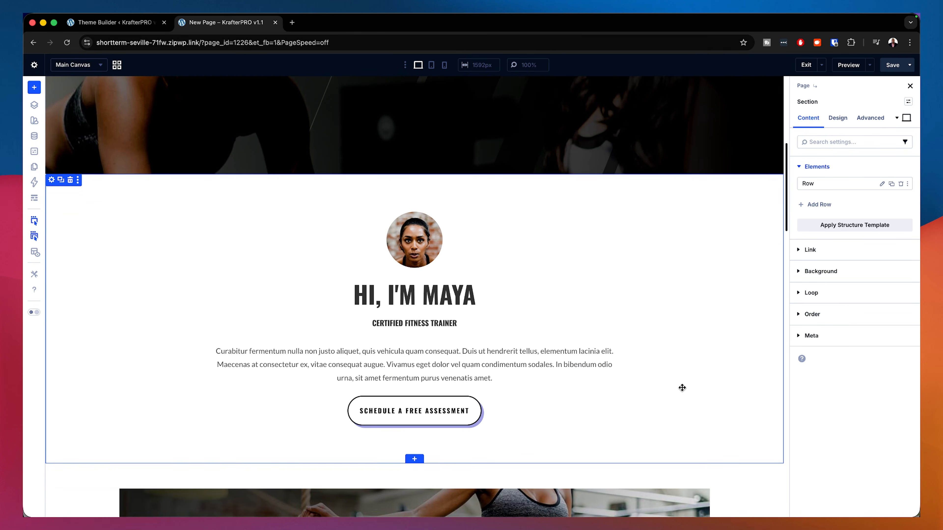
scroll(682, 388, down, 1)
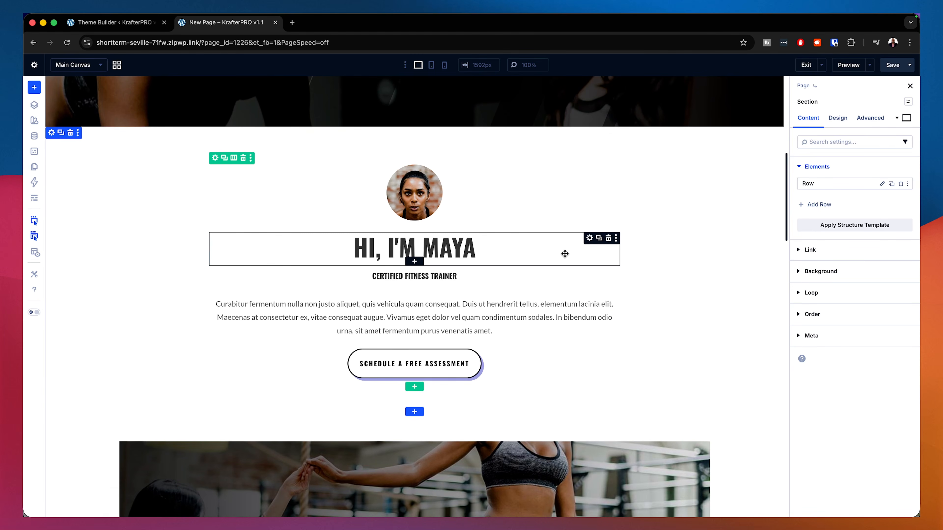
scroll(616, 304, up, 7)
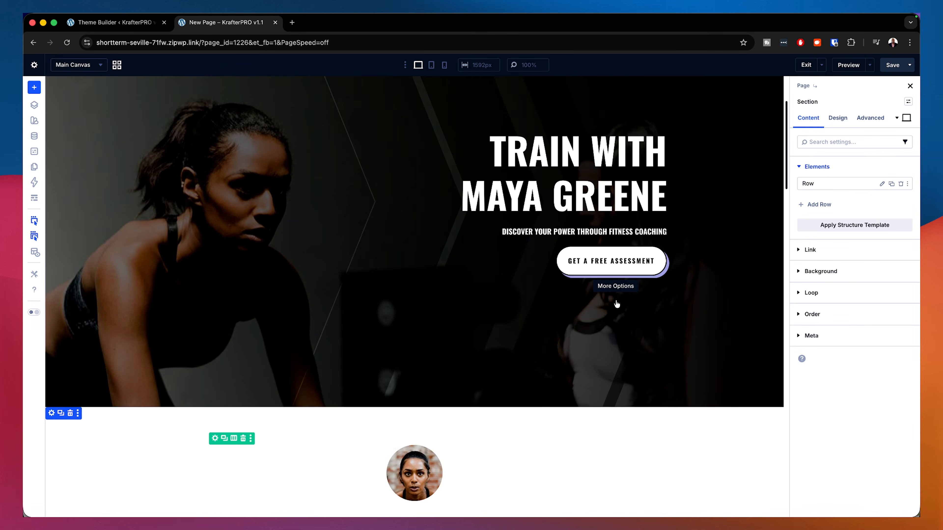
scroll(616, 304, up, 2)
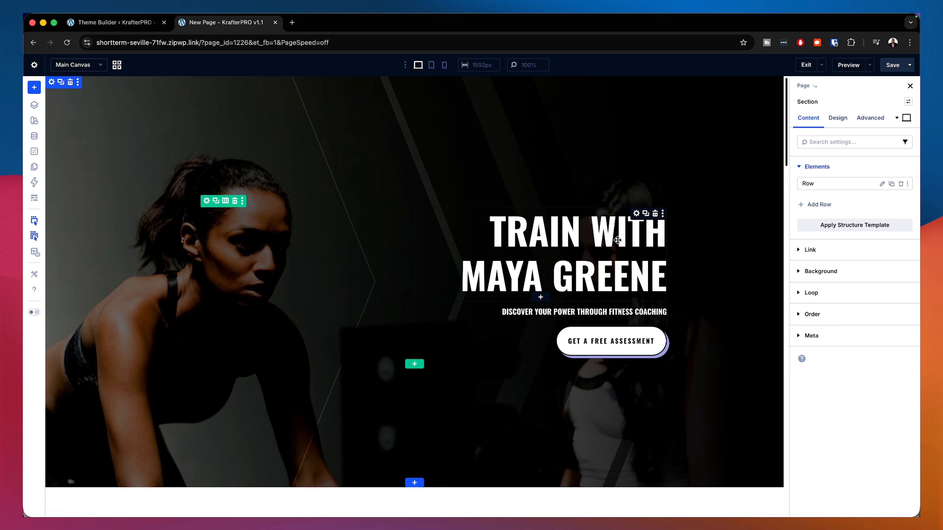
click(636, 215)
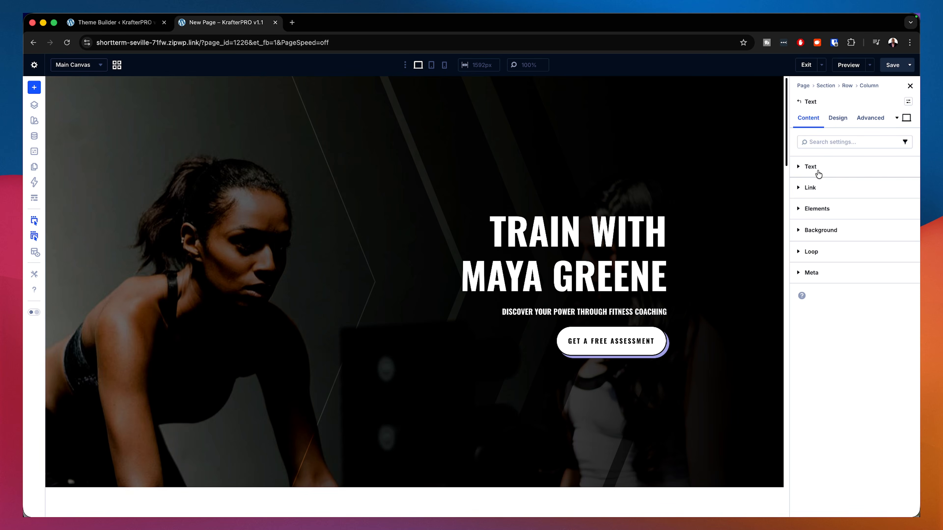
click(811, 167)
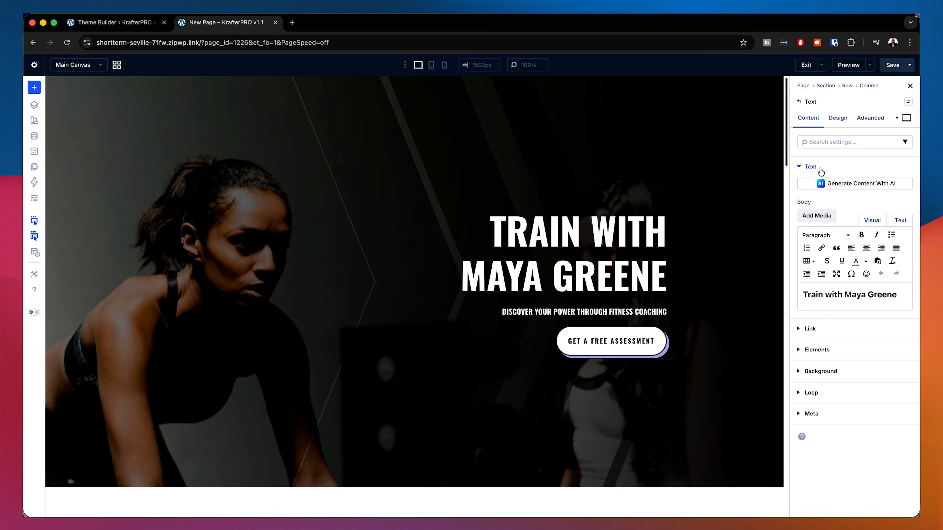
click(891, 297)
drag(900, 296, 800, 296)
key(super+c)
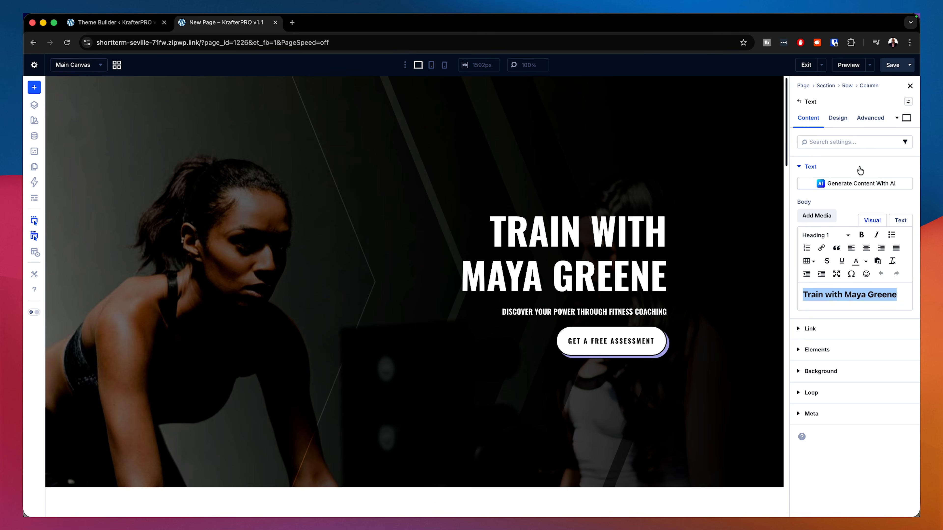
Step: Examine the hero text module's design settings for text and Heading Text H1 font and size
click(838, 119)
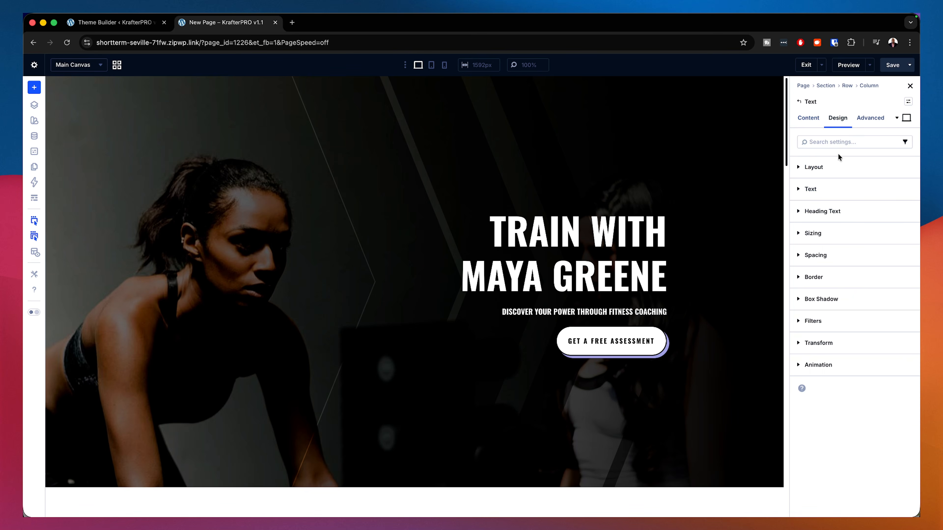
click(839, 190)
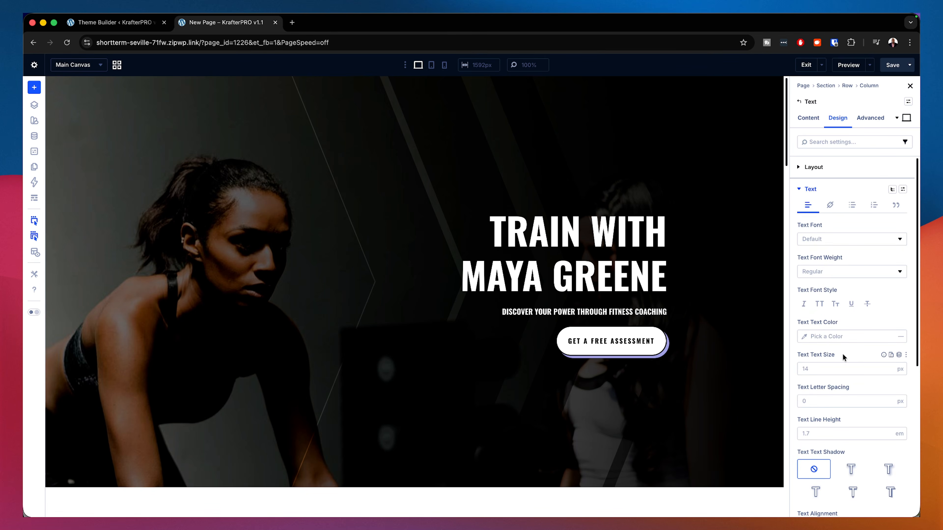
scroll(853, 353, down, 2)
scroll(853, 353, up, 2)
click(806, 189)
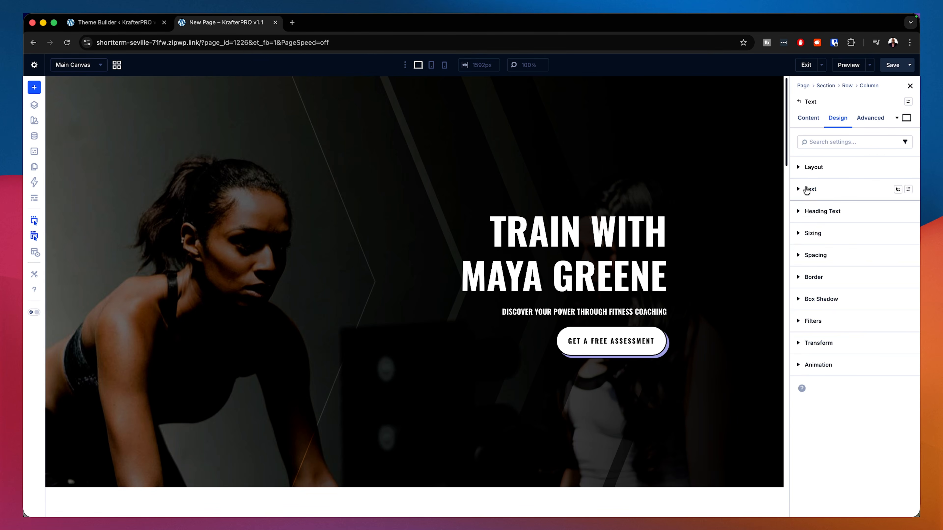
click(833, 212)
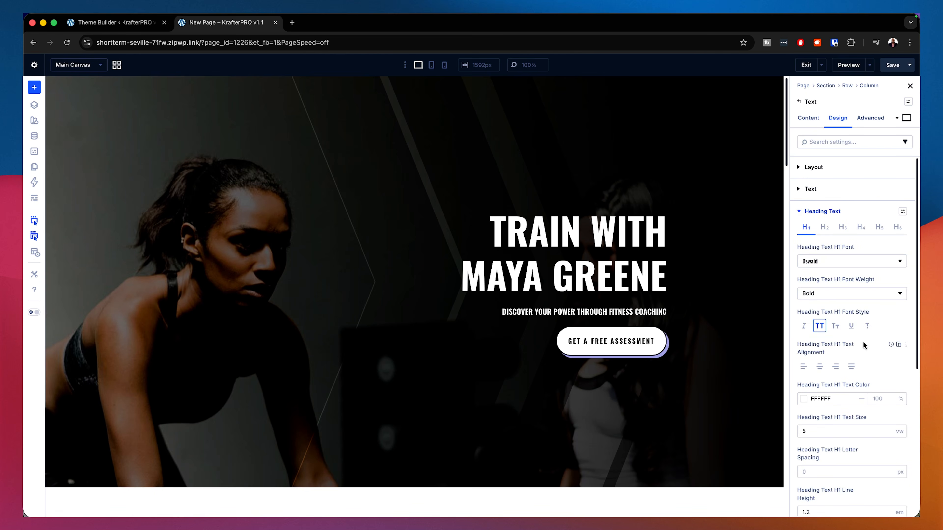
scroll(862, 342, down, 3)
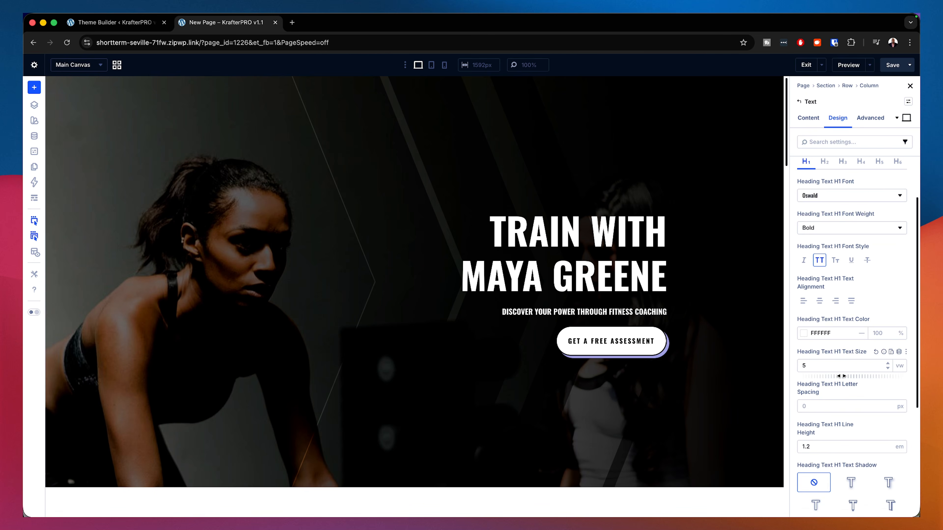
click(816, 367)
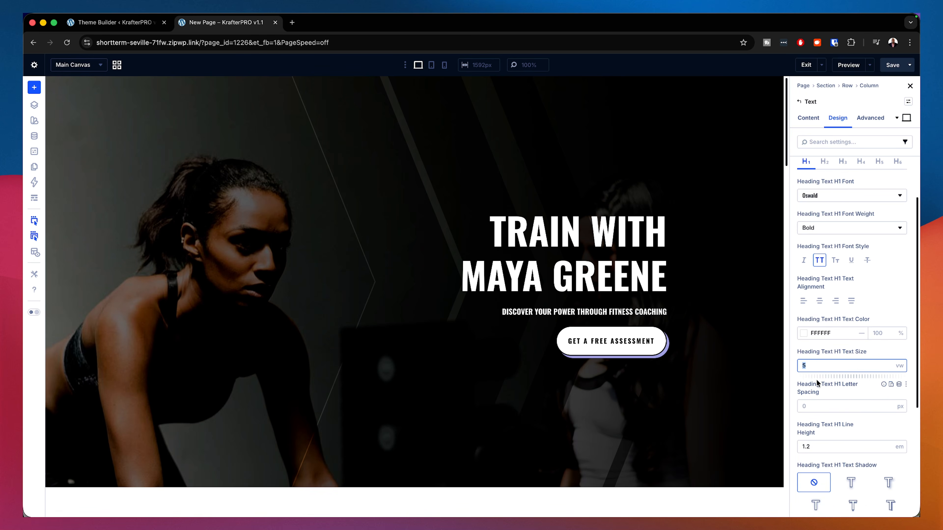
click(900, 366)
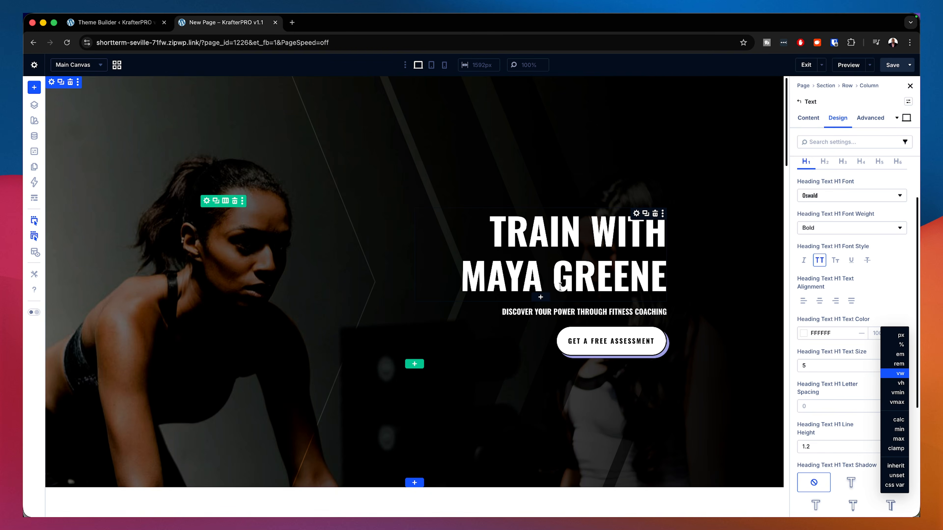
Step: Add a Heading module below the hero title and paste "Train with Maya Greene" as its text
click(540, 297)
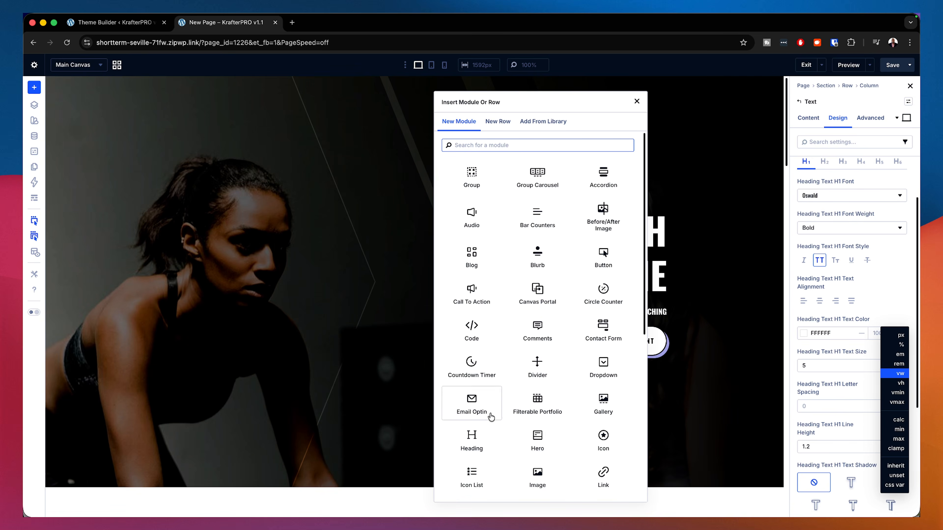
click(475, 440)
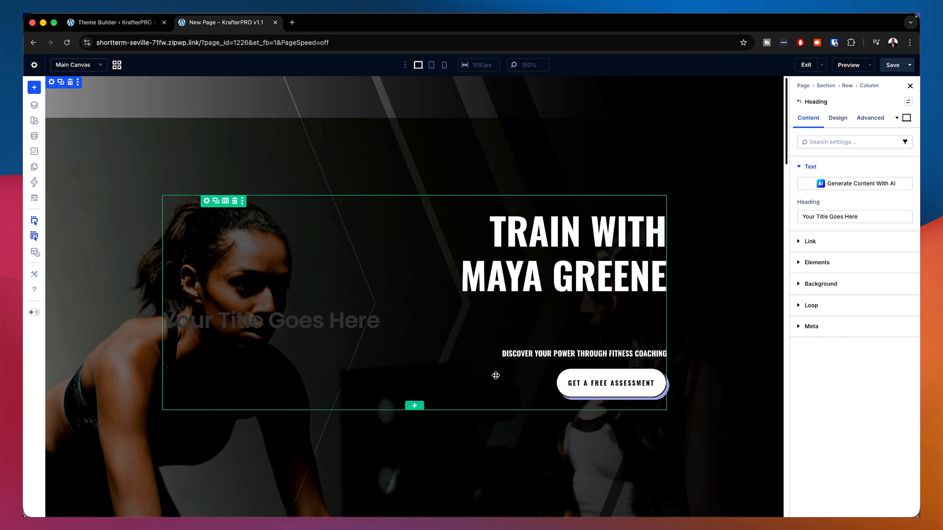
triple_click(309, 324)
key(super+v)
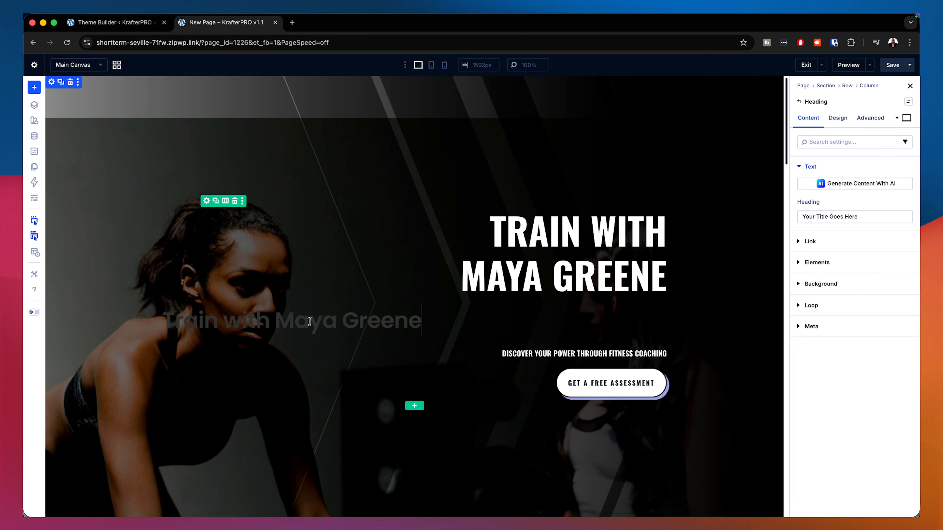
click(714, 325)
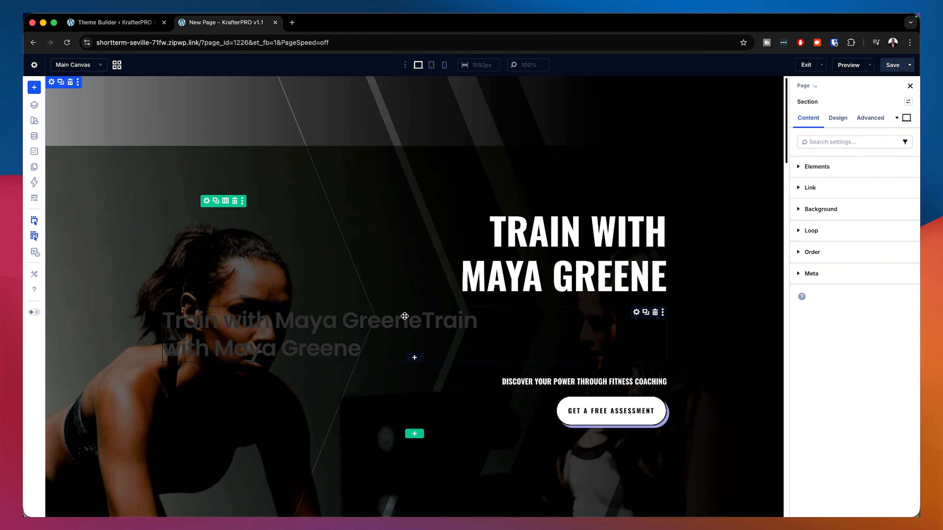
Step: Set the new heading's text alignment to right
click(622, 316)
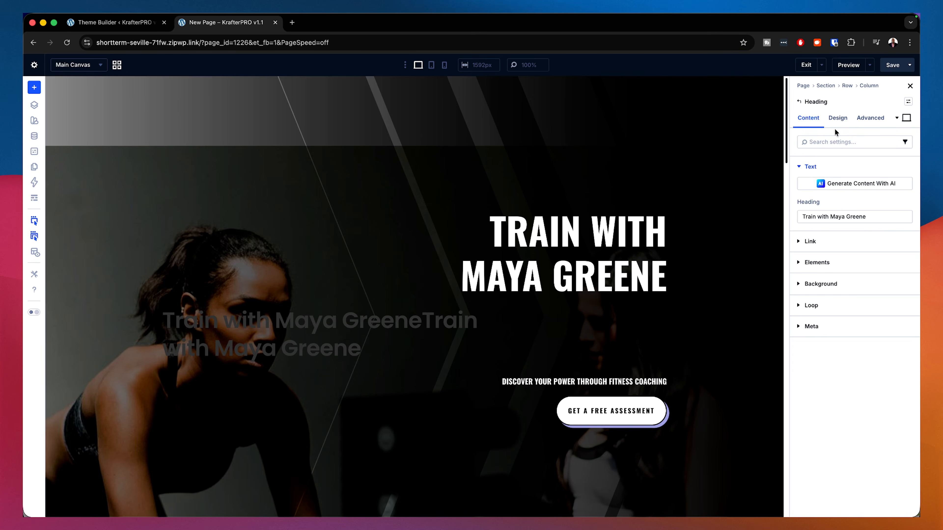
click(837, 119)
click(840, 215)
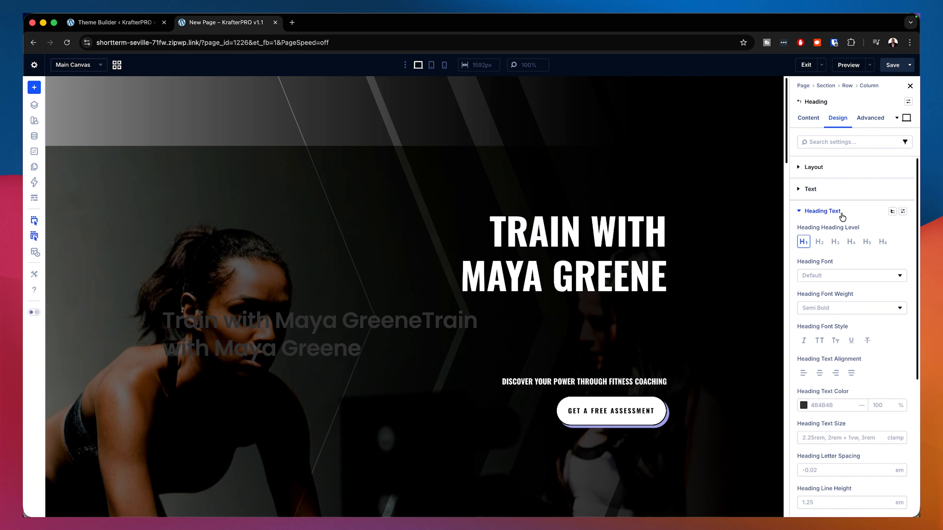
click(836, 374)
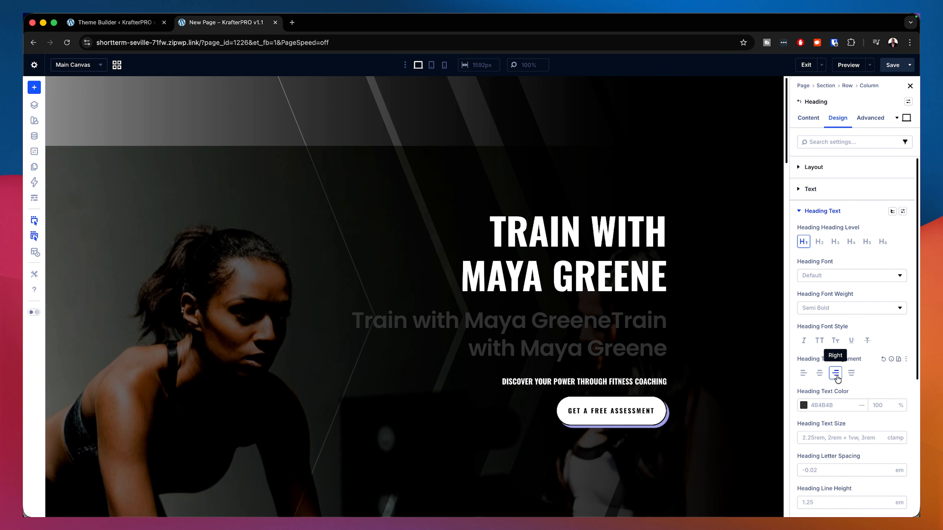
Step: Reset the heading text to a single "Train with Maya Greene" and apply the k-display small preset
click(810, 119)
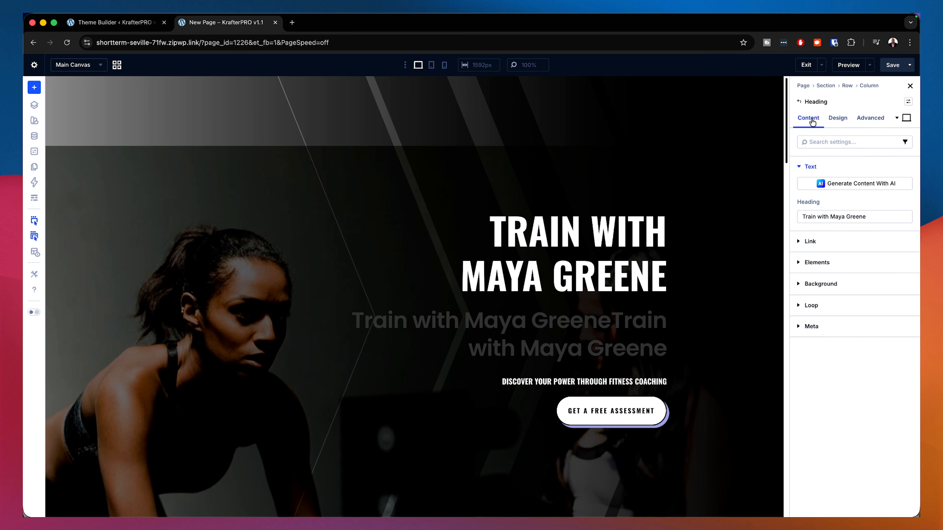
triple_click(818, 217)
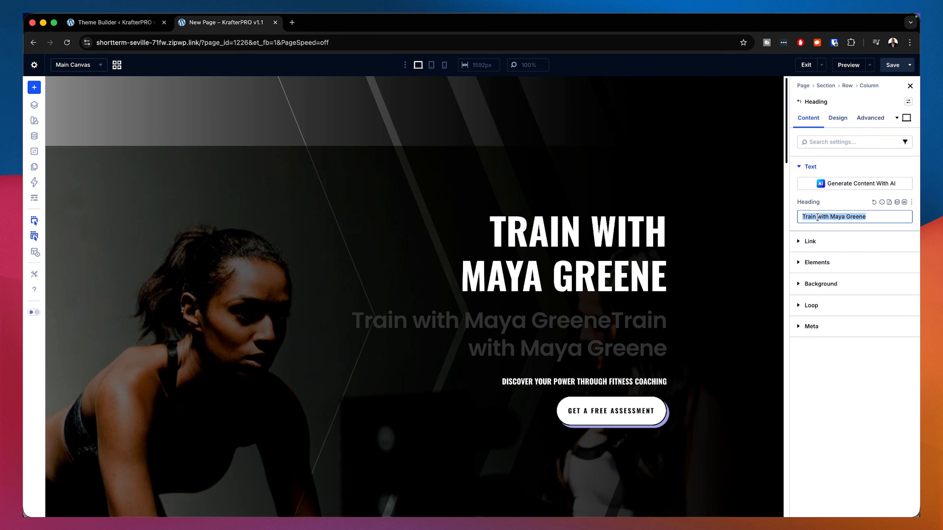
key(super+x)
key(super+v)
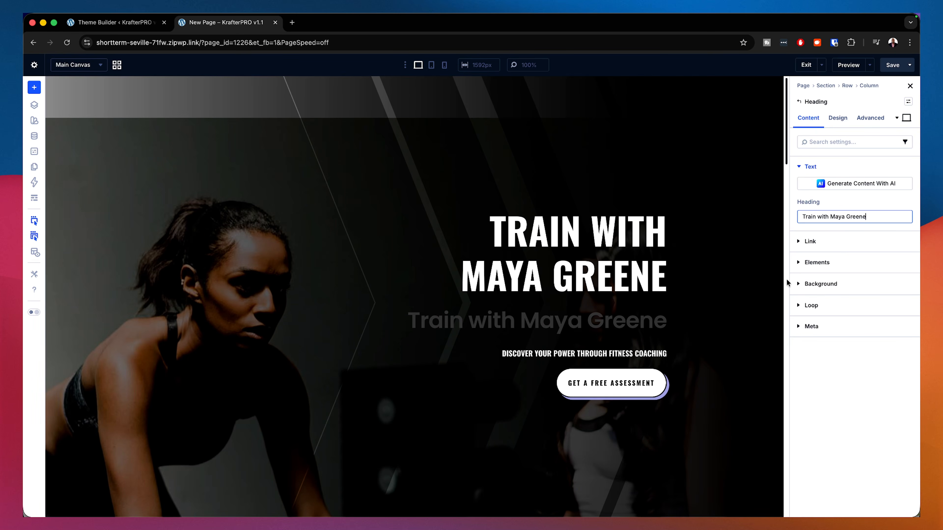
click(908, 102)
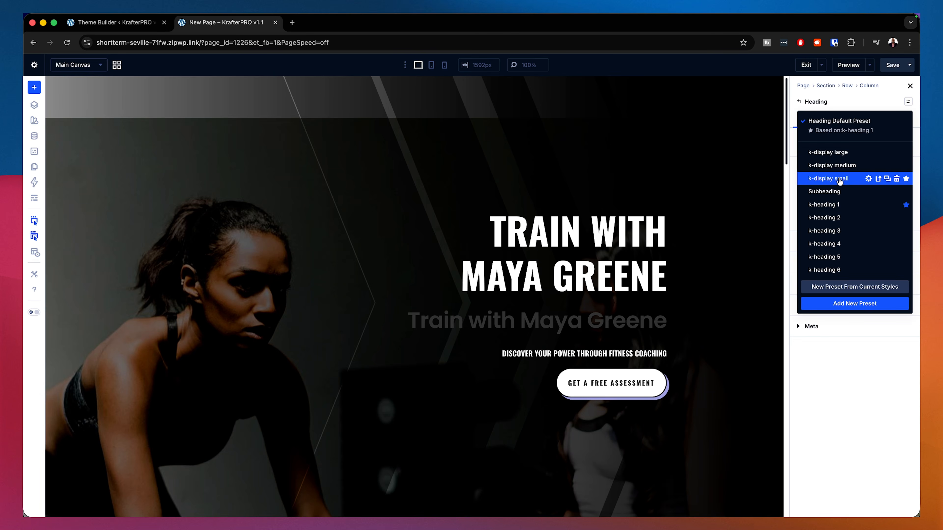
click(828, 179)
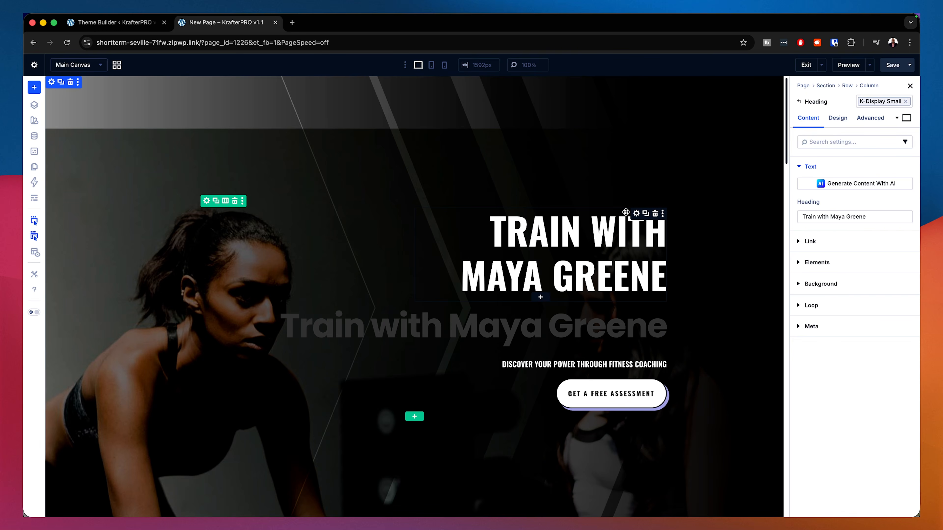
Step: Apply the k-display medium preset to the new hero heading
click(636, 215)
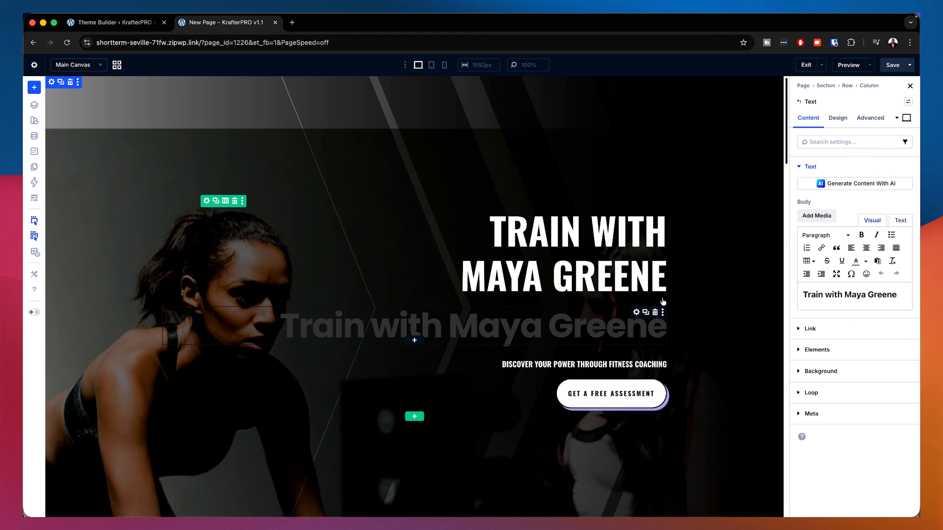
click(636, 314)
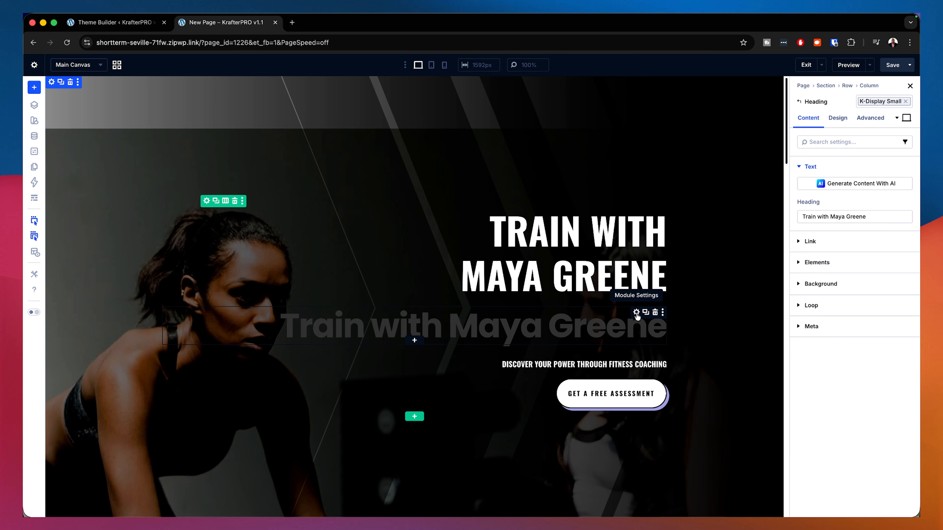
click(906, 102)
click(908, 101)
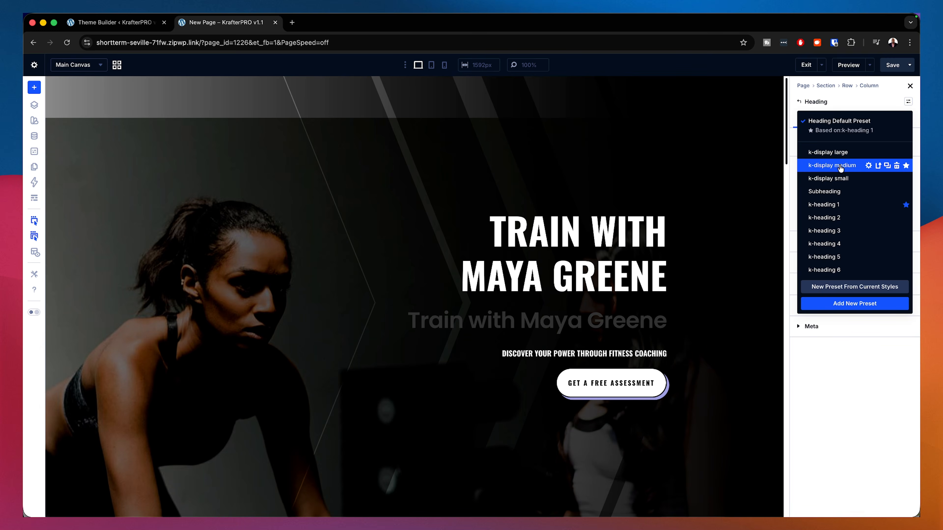
click(841, 169)
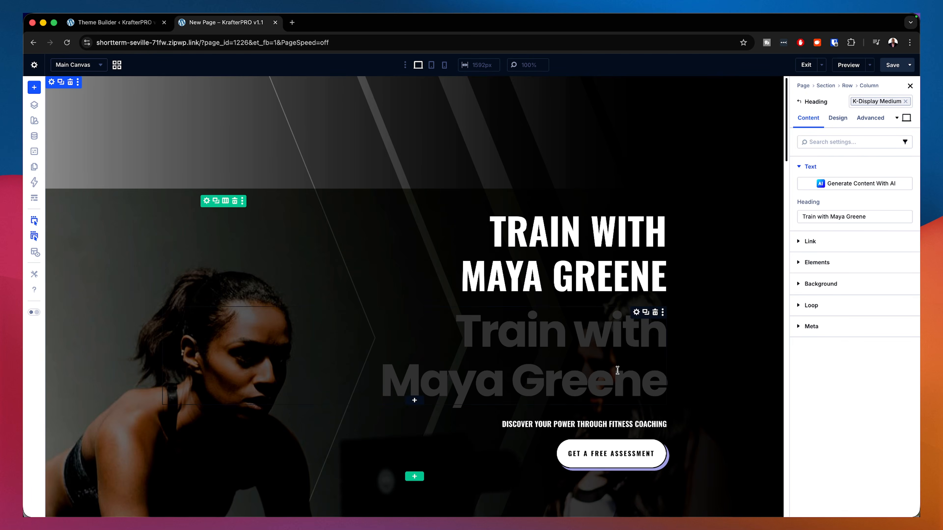
Step: Delete the original hero title text module and apply the heading light Heading Text preset to the new heading
click(655, 214)
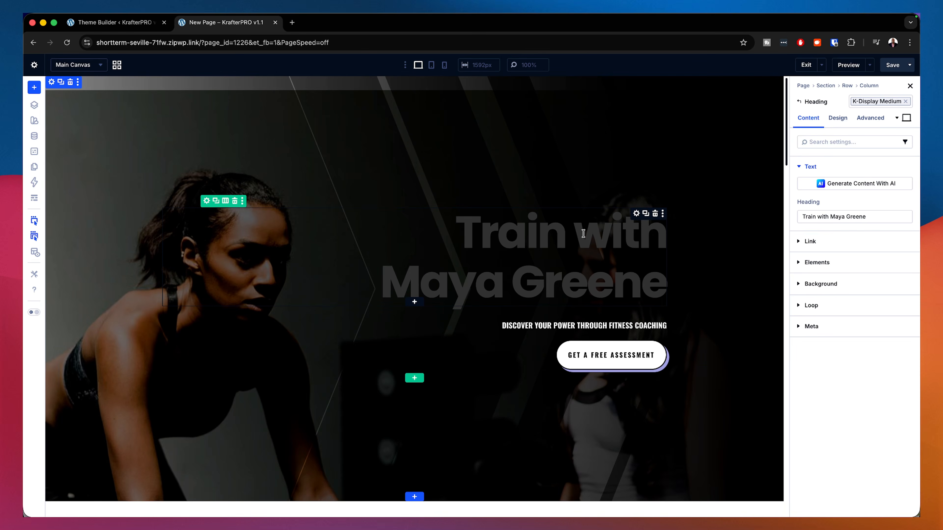
click(838, 118)
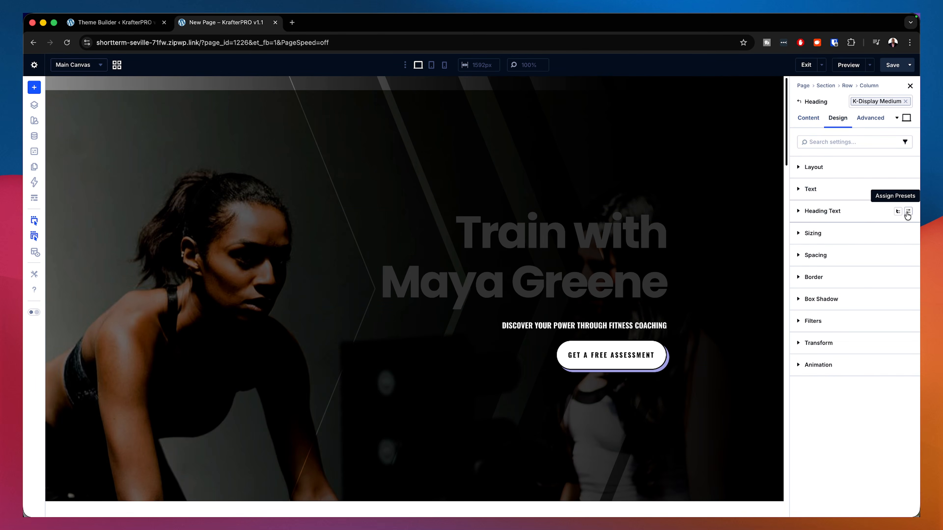
click(908, 212)
click(844, 263)
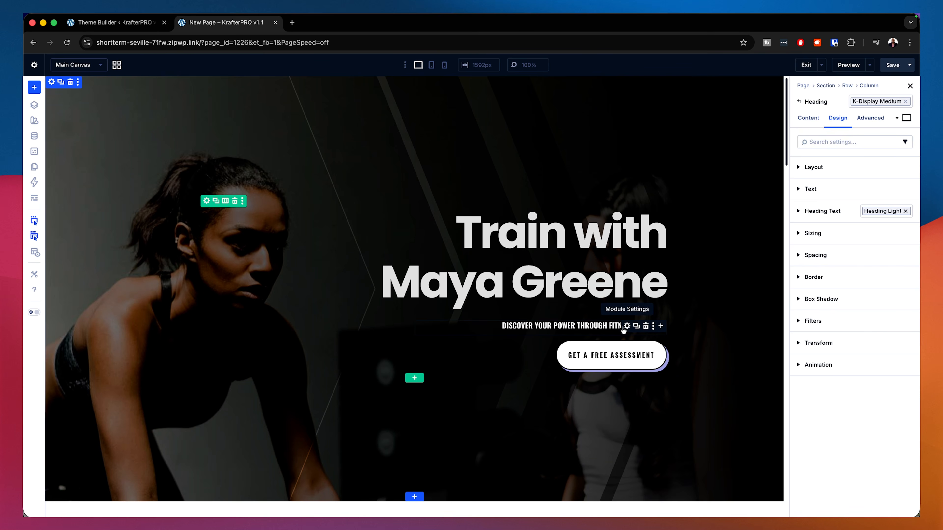
Step: Examine the hero subtitle text module's text design settings and its body content
click(627, 326)
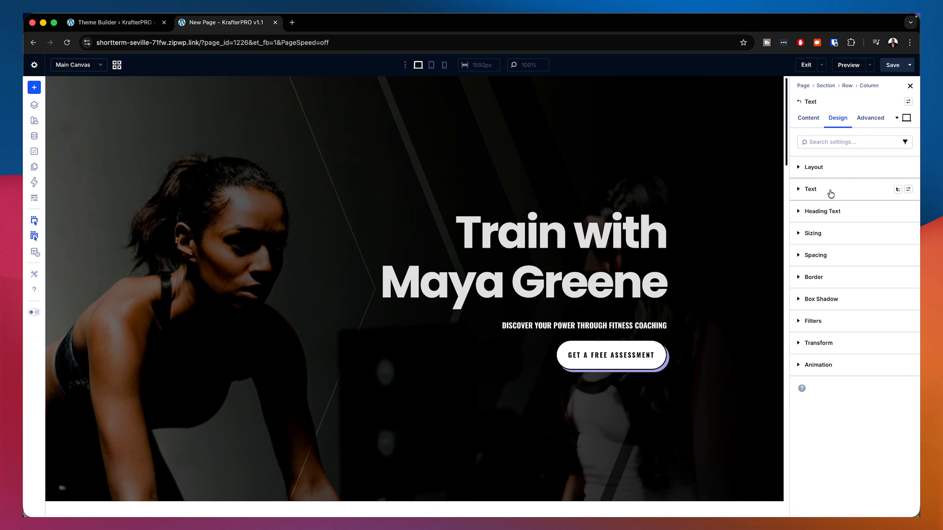
click(828, 191)
scroll(848, 338, down, 2)
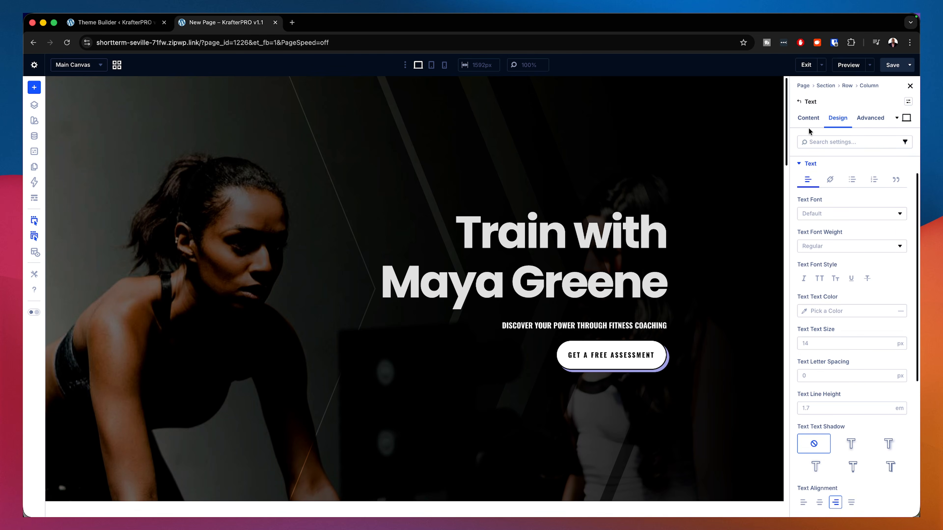
click(808, 120)
click(819, 166)
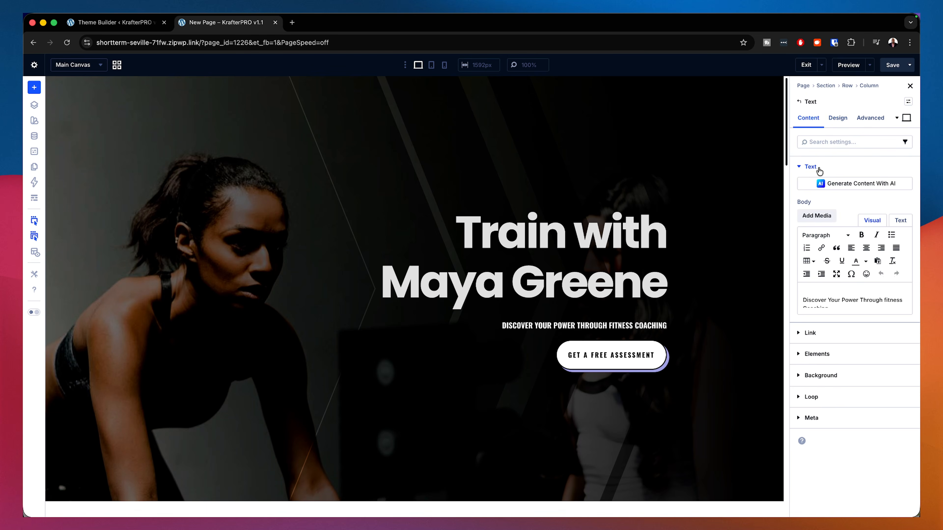
Step: Copy the subtitle text and add a Heading module below it containing "Discover Your Power Through fitness Coaching"
click(849, 299)
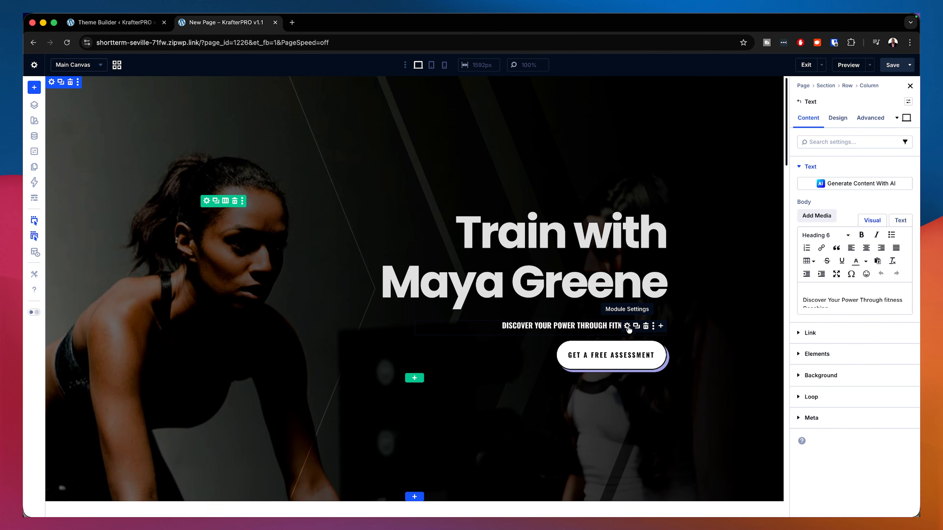
triple_click(873, 302)
key(super+c)
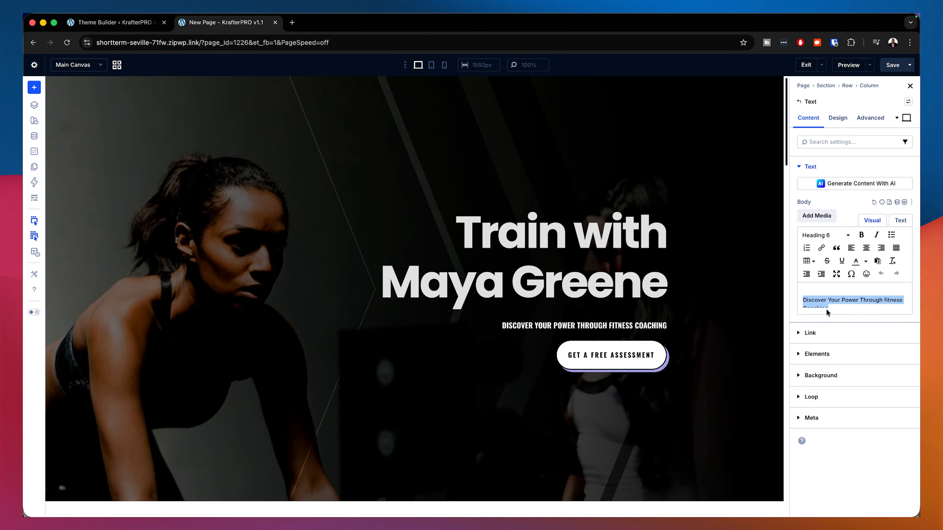
click(663, 325)
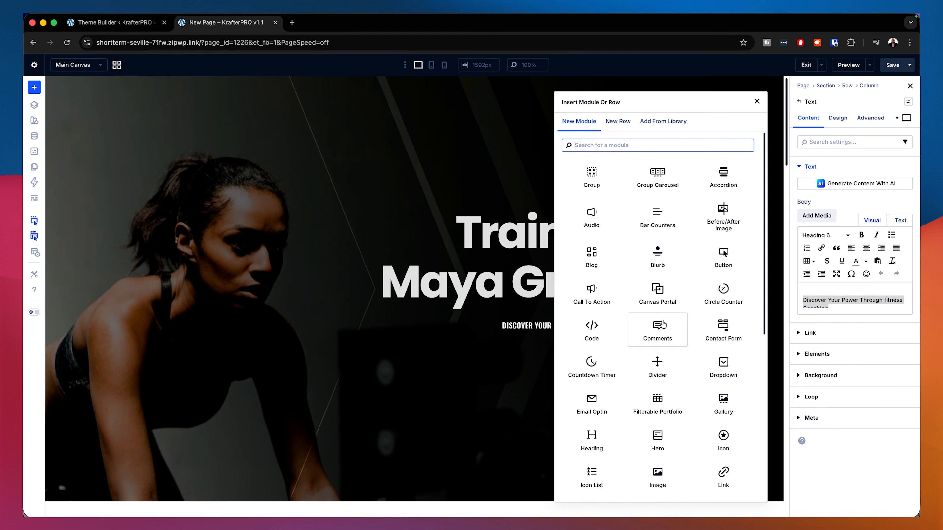
click(592, 438)
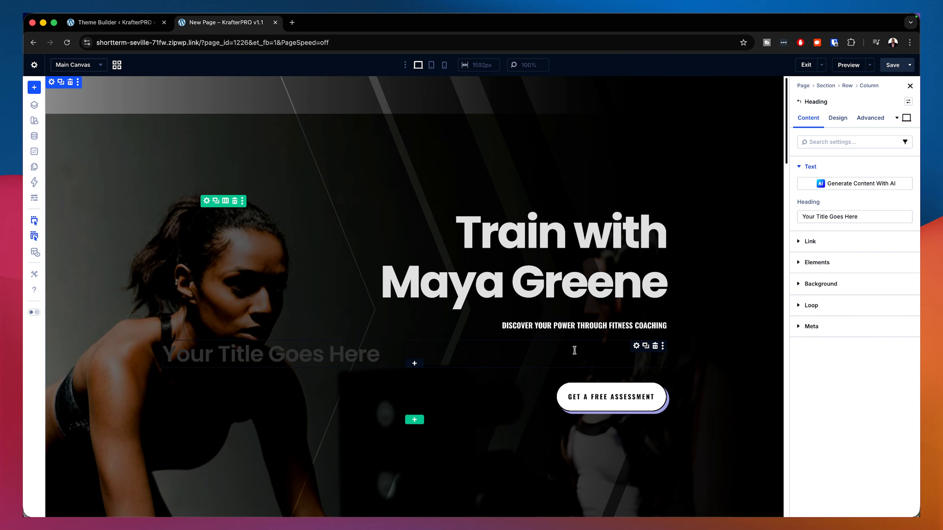
triple_click(247, 358)
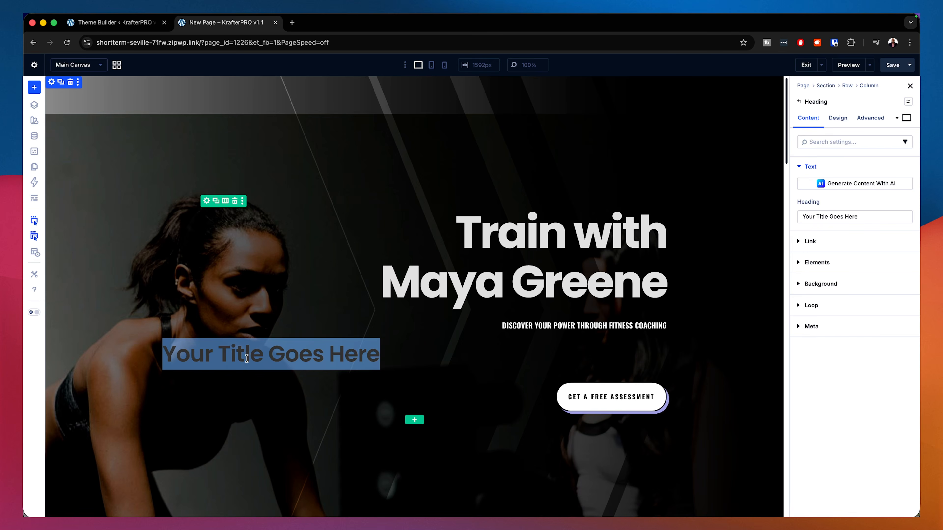
key(super+v)
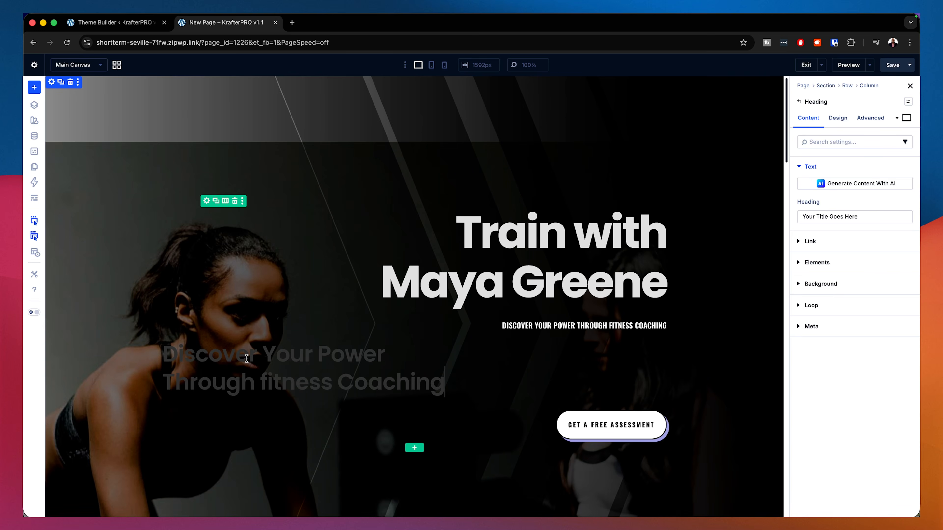
Step: Apply the k-heading 6 preset to the new subtitle heading
click(908, 103)
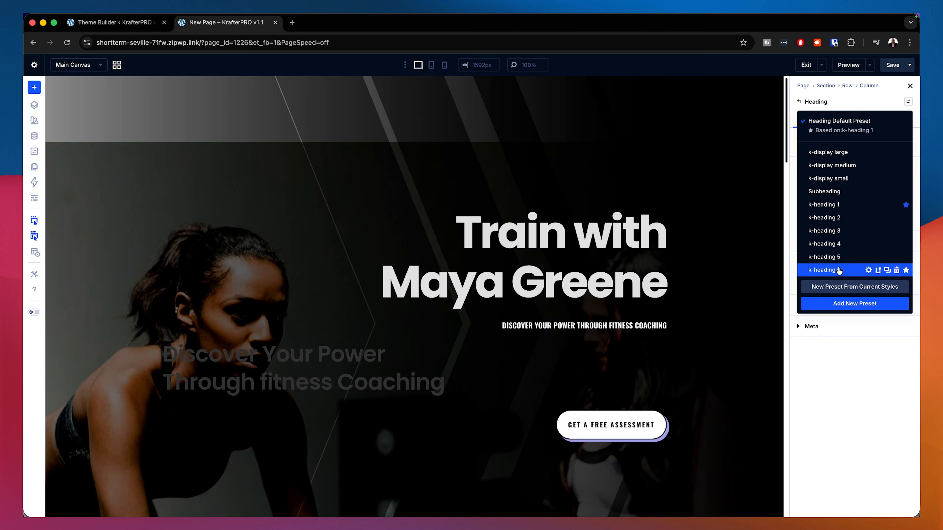
click(838, 270)
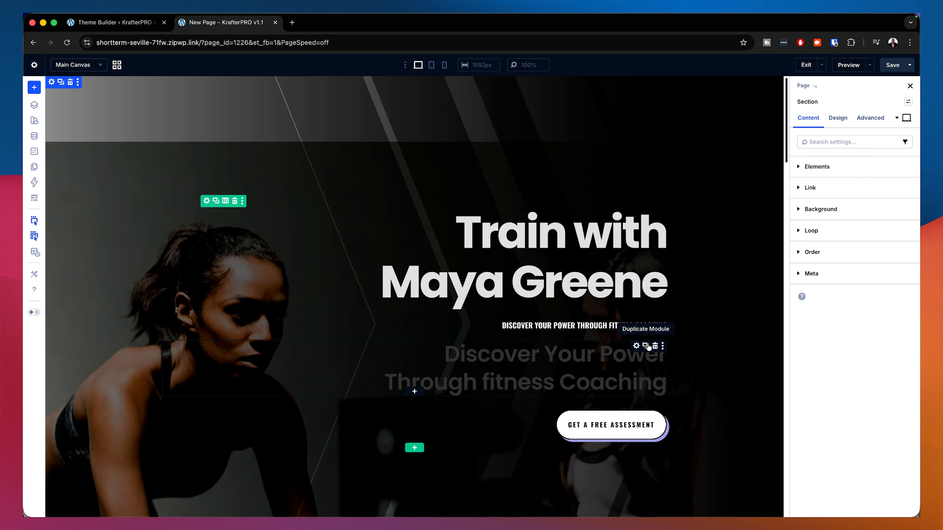
click(636, 347)
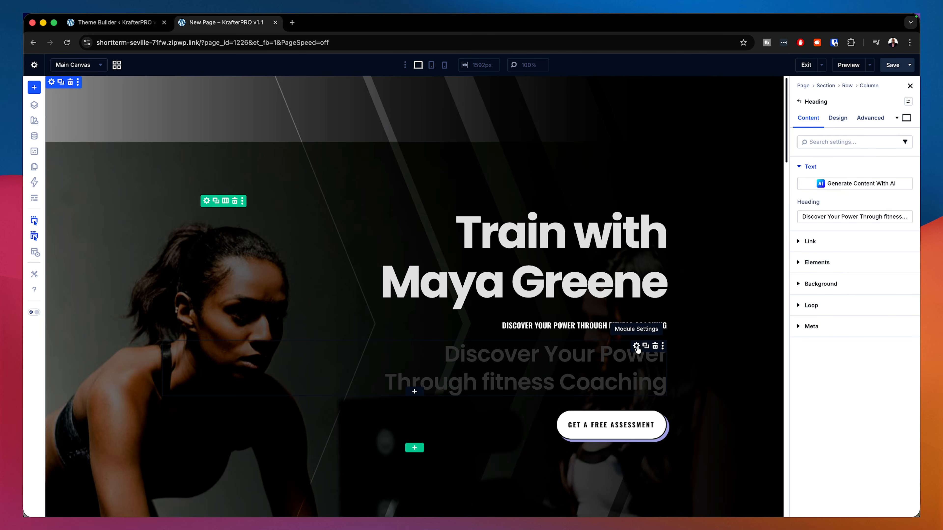
click(908, 102)
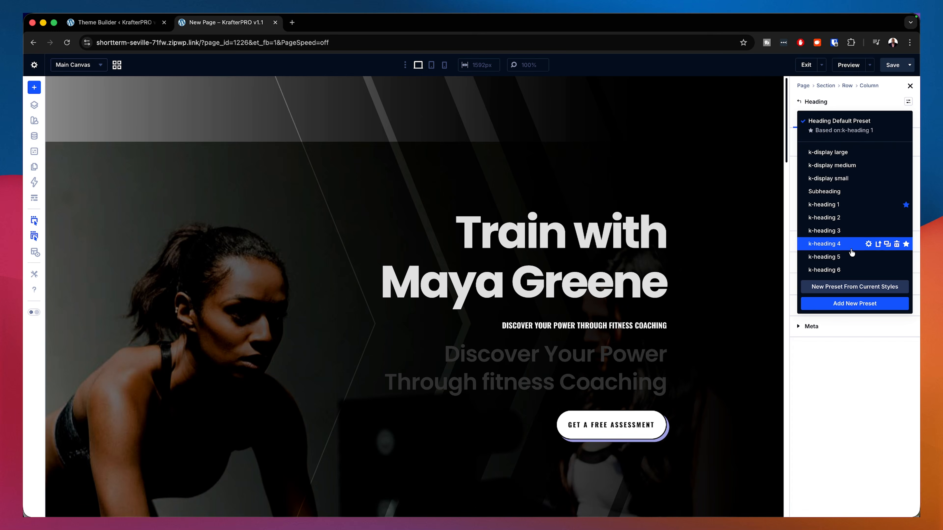
click(847, 270)
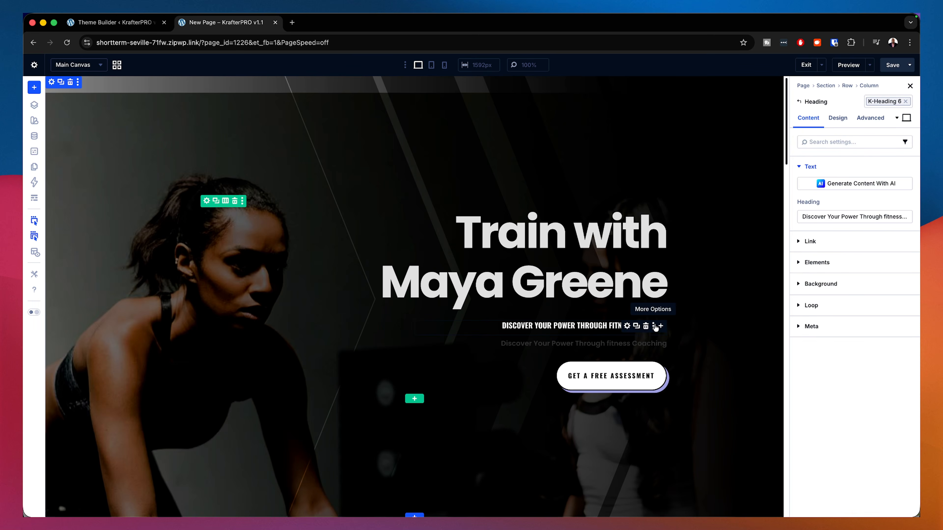
Step: Delete the original subtitle text module and switch the new subtitle heading's preset to k-heading 4
click(645, 327)
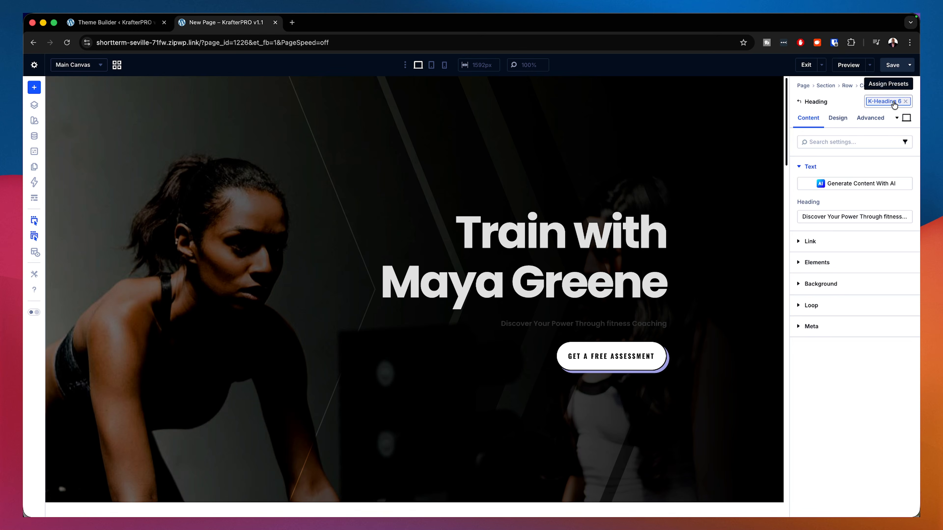
click(906, 104)
click(891, 100)
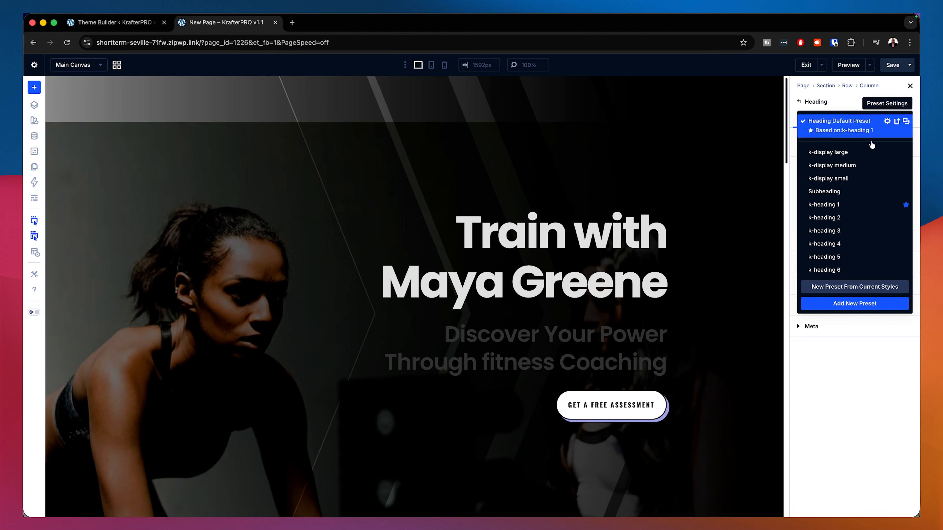
click(846, 245)
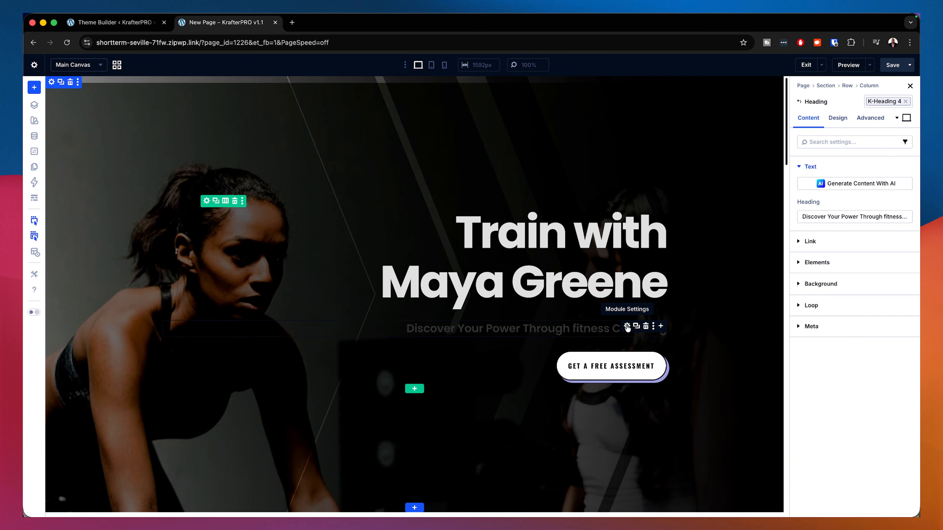
Step: Apply the heading light Heading Text preset to the subtitle heading
click(837, 118)
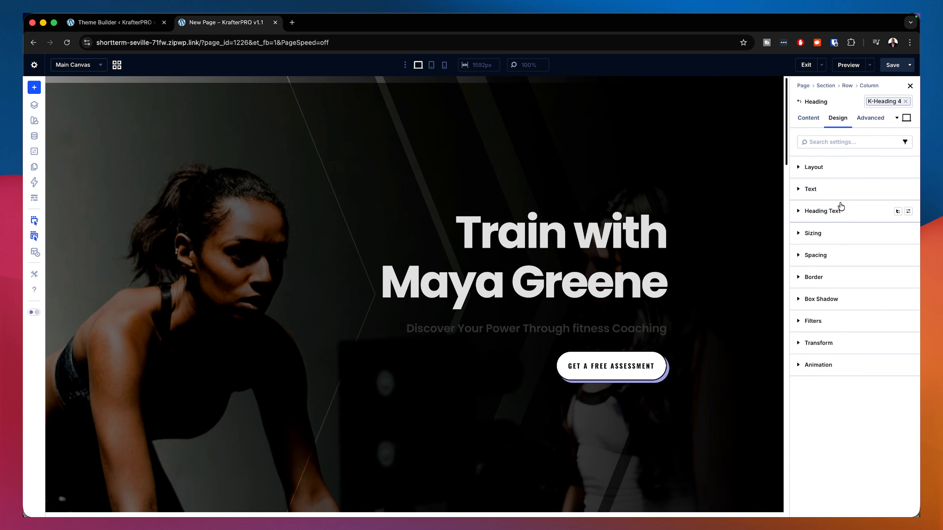
click(908, 211)
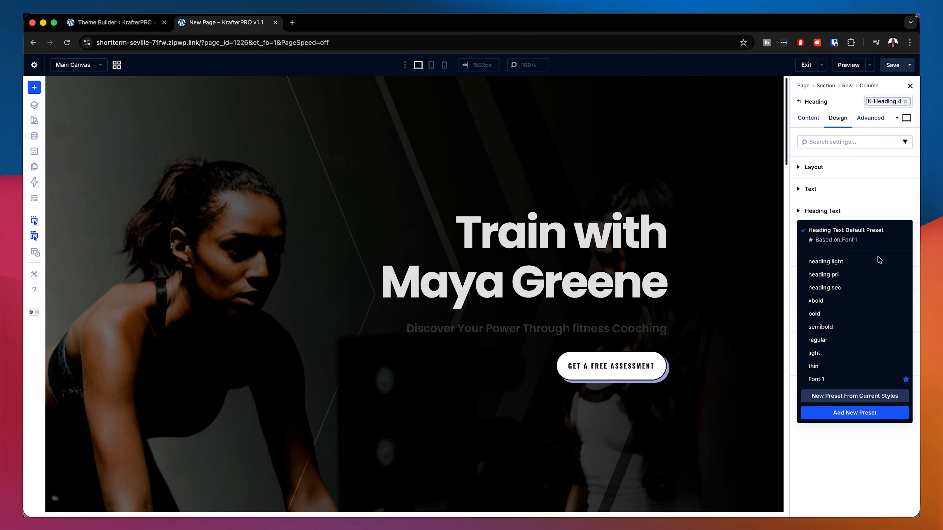
click(825, 262)
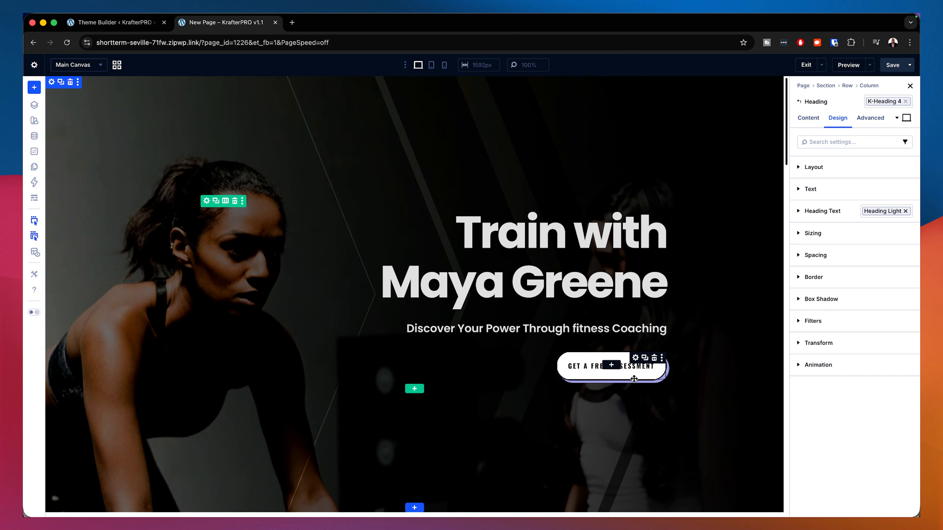
Step: Copy the "Hi, I'm Maya" text from the about section's title text module
scroll(721, 390, down, 10)
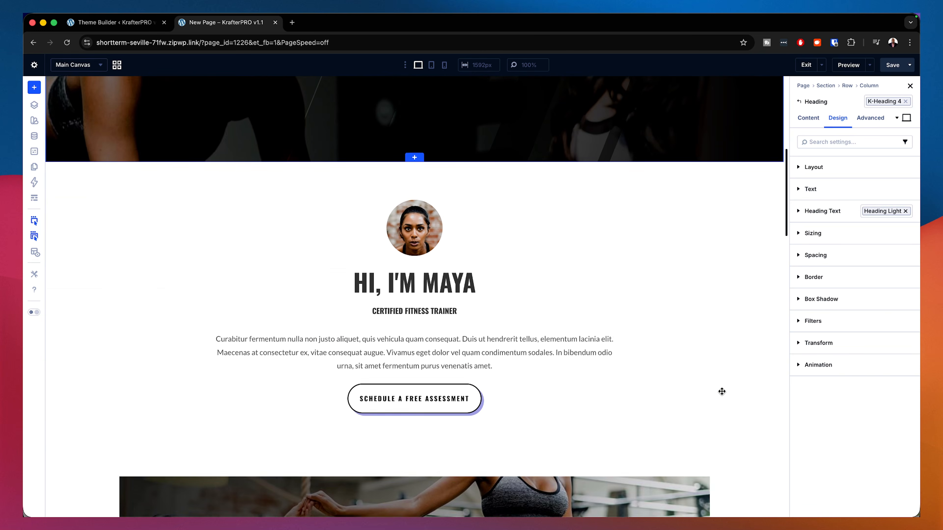
click(436, 280)
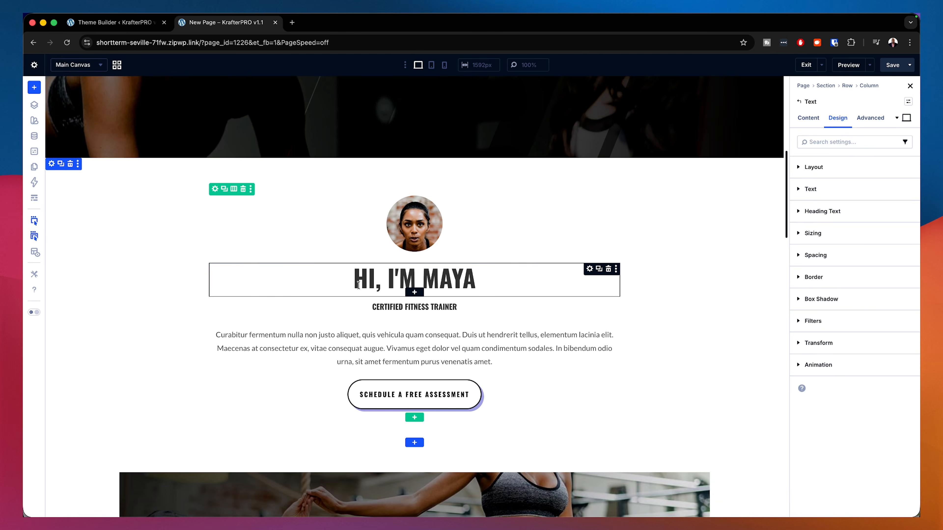
click(808, 119)
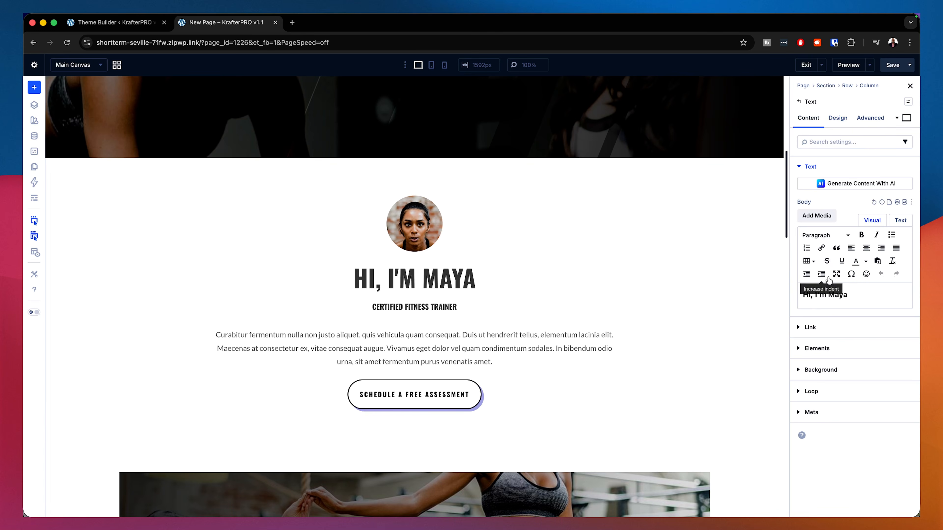
click(827, 296)
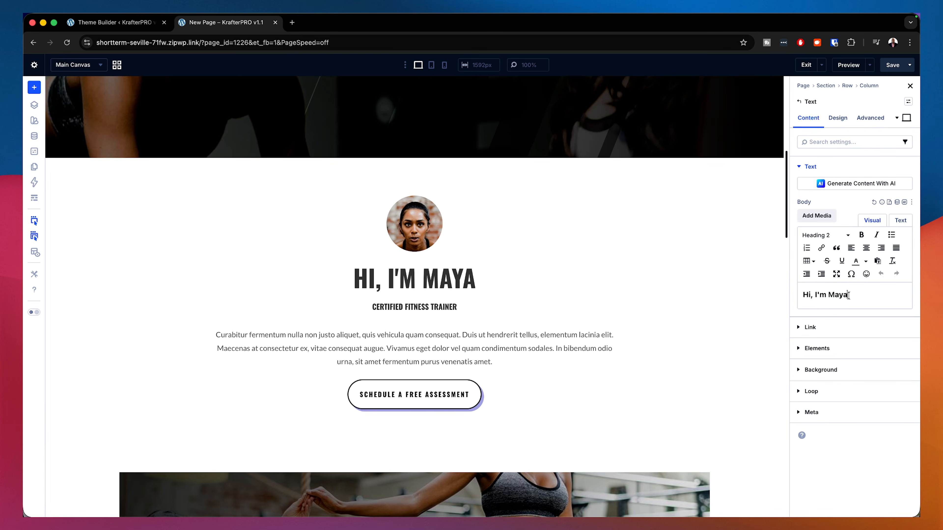
drag(848, 295, 780, 296)
key(super+c)
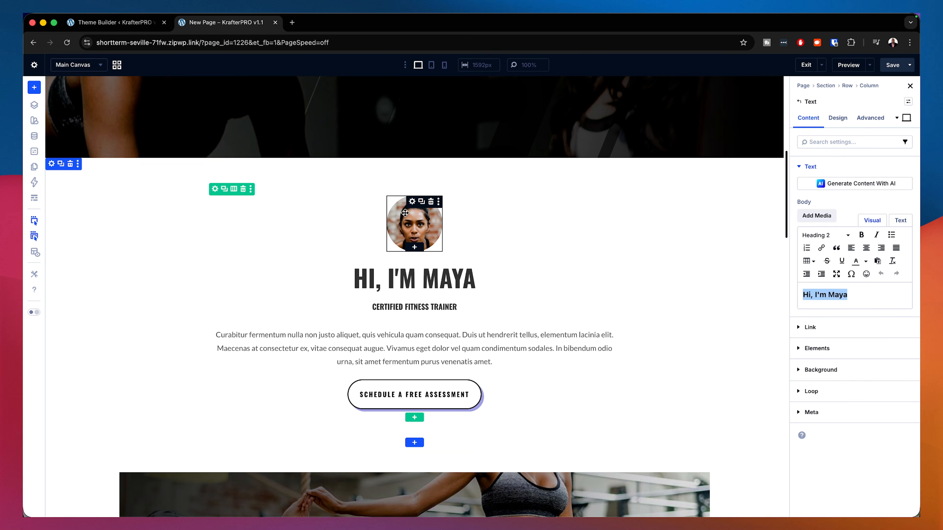
Step: Add a new Heading module directly below the "Hi, I'm Maya" title text module
click(439, 279)
click(552, 278)
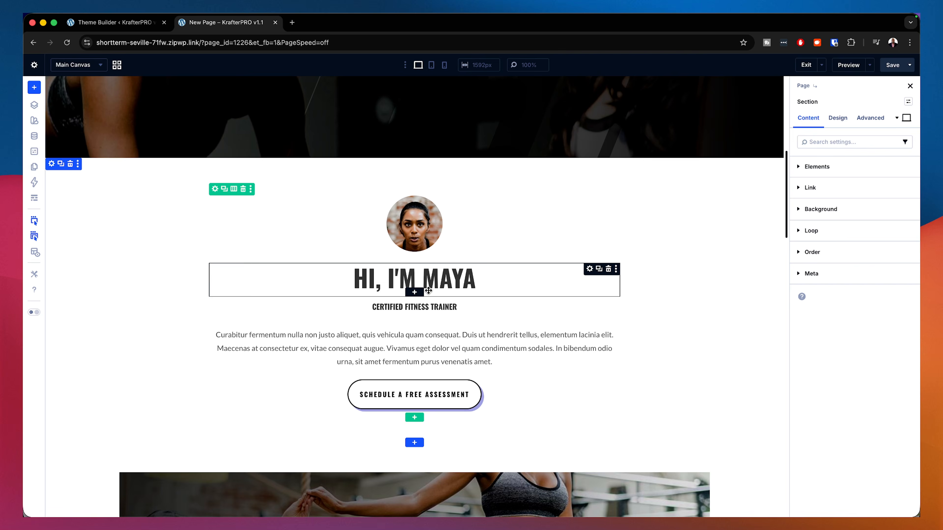
click(415, 293)
click(347, 433)
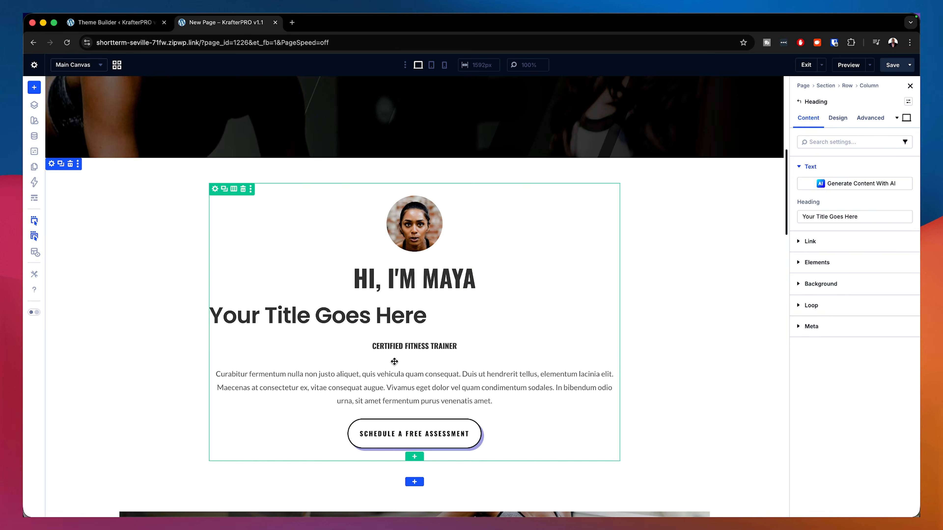
Step: Replace the new heading's placeholder with the copied "Hi, I'm Maya" text and center-align its heading text
triple_click(356, 318)
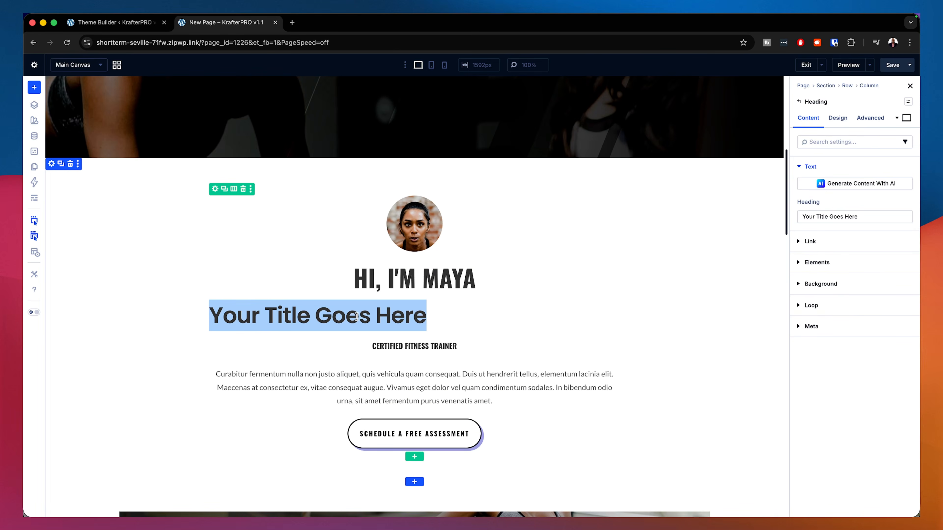
key(super+v)
click(837, 117)
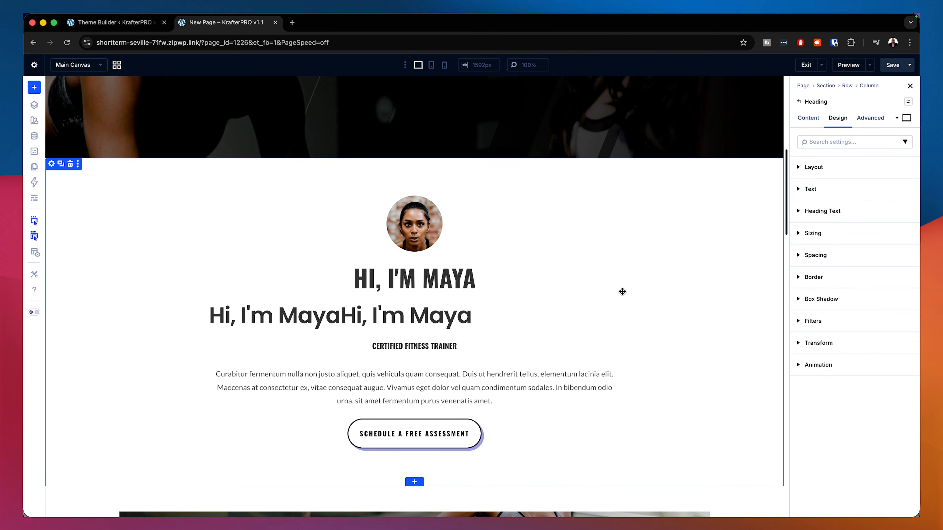
click(838, 214)
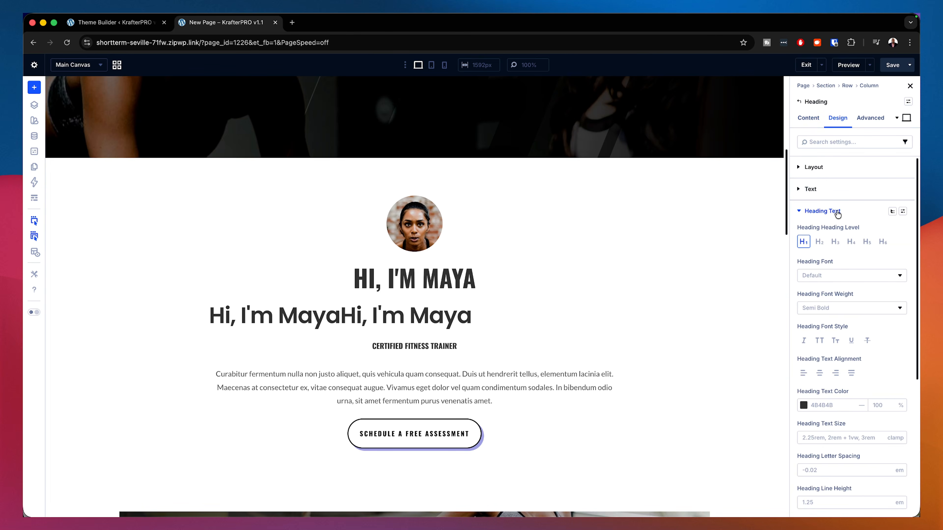
click(819, 373)
Step: Delete the duplicated "Hi, I'm Maya" from the end of the heading text
click(550, 315)
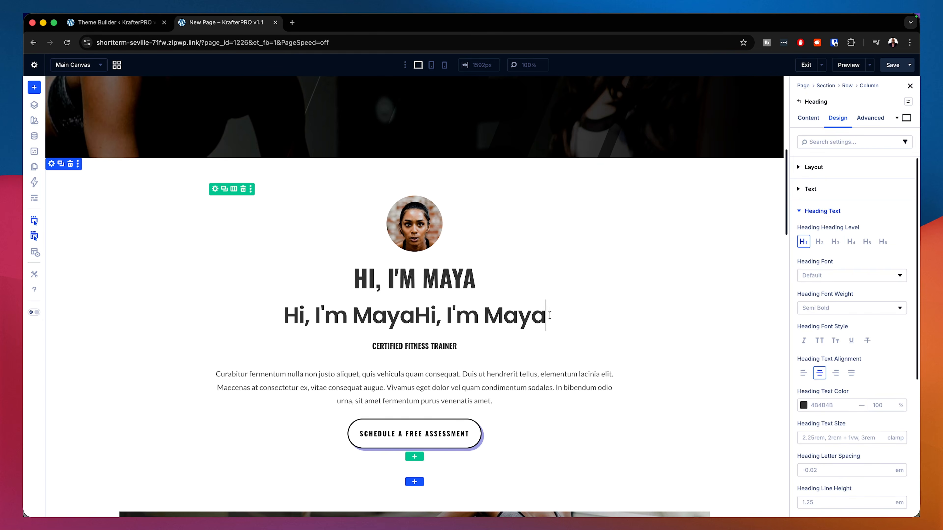
key(BackSpace)
key(BackSpace)
key(BackSpace)
key(BackSpace)
key(BackSpace)
key(BackSpace)
key(BackSpace)
key(BackSpace)
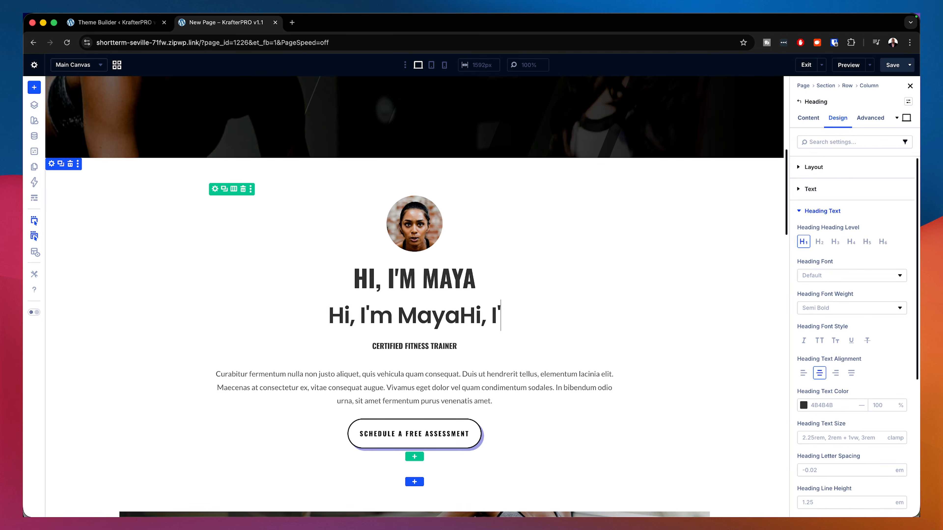
key(BackSpace)
key(BackSpace)
key(BackSpace)
key(BackSpace)
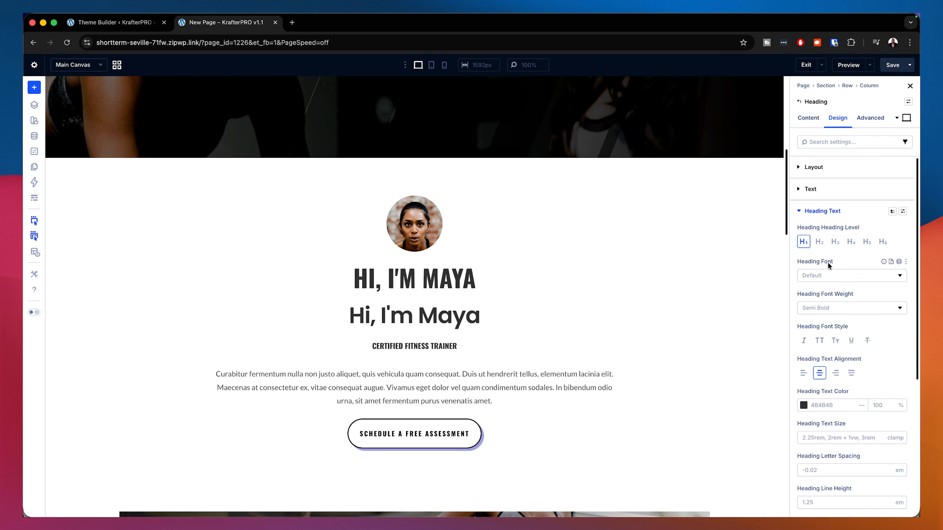
Step: Set the heading's font weight to Bold and delete the original title text module
click(846, 312)
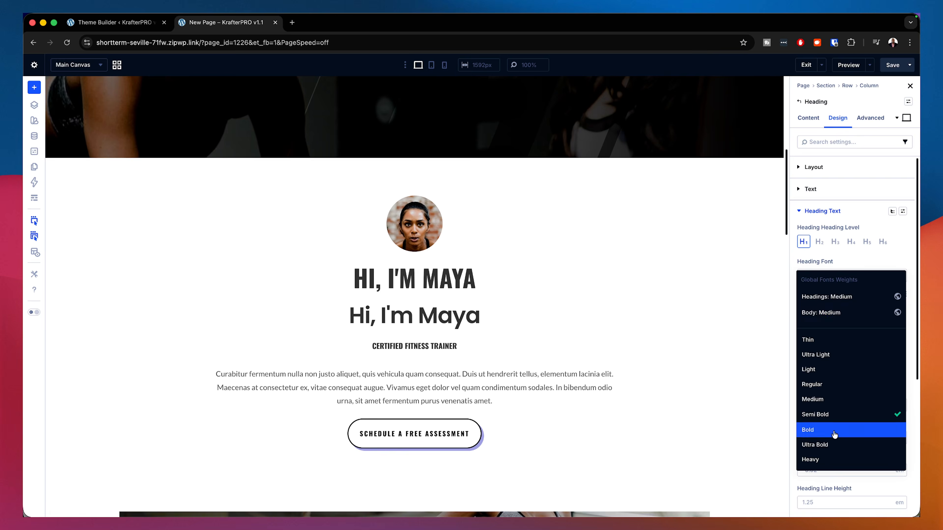
click(845, 430)
click(609, 271)
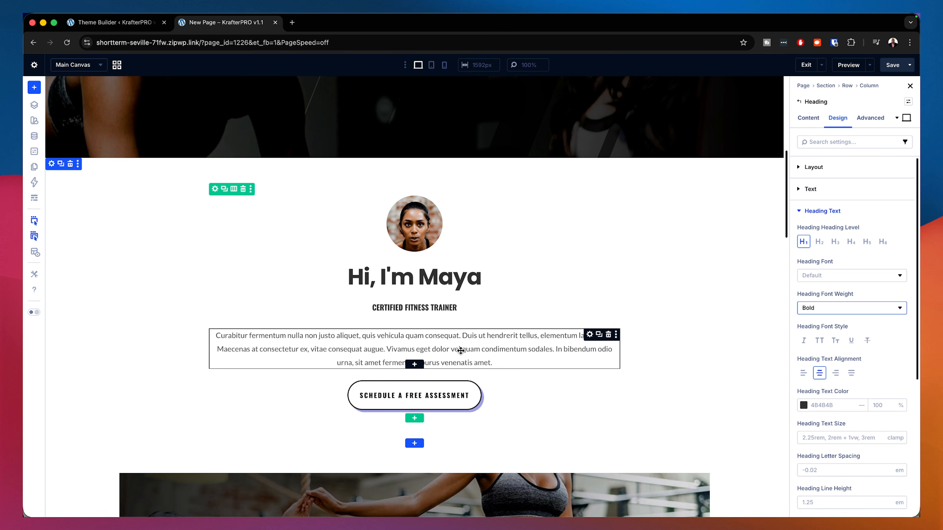
Step: Apply the k-body text (base) preset to the paragraph text module below the subtitle
click(590, 336)
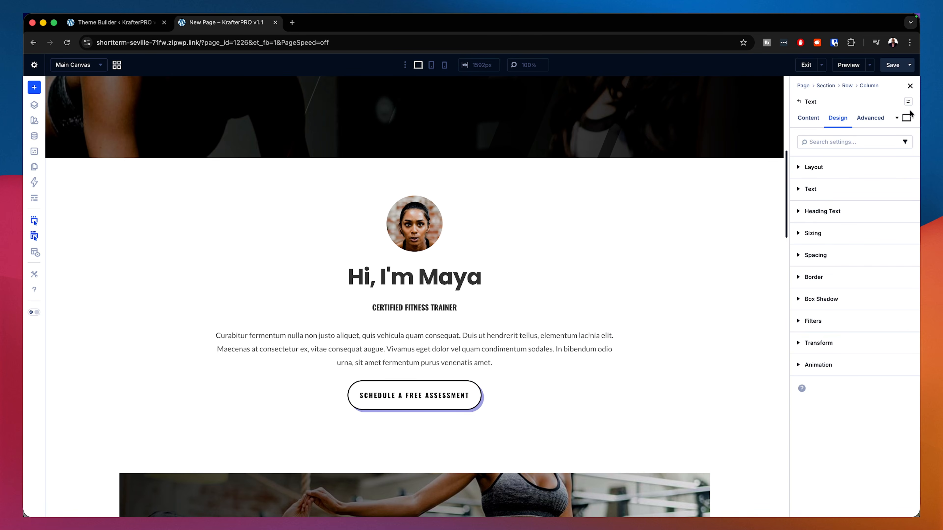
click(907, 102)
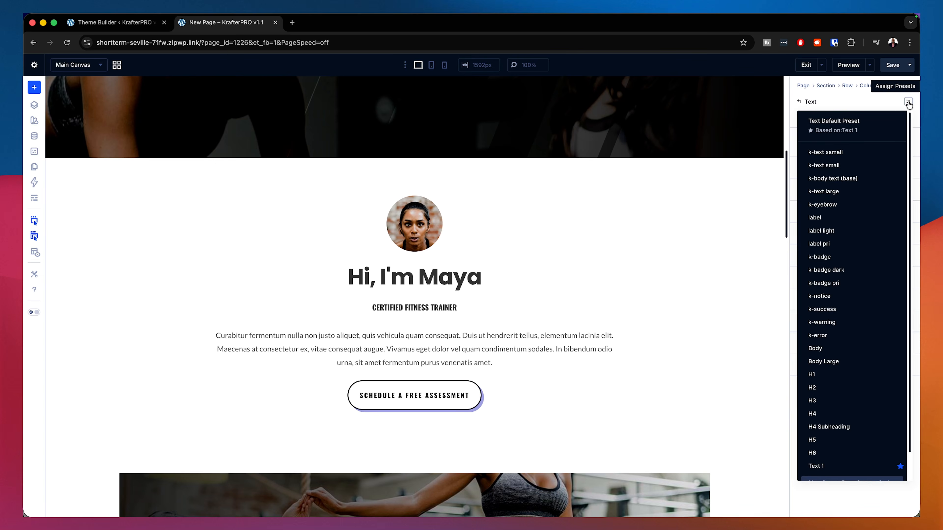
click(840, 180)
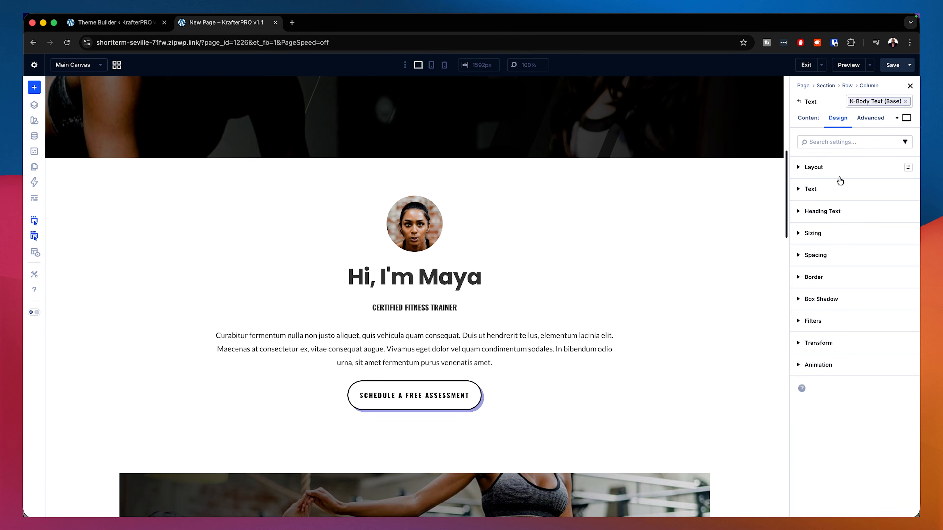
Step: Reset the paragraph's text size and line height overrides, then open its Spacing settings
mouse_move(589, 339)
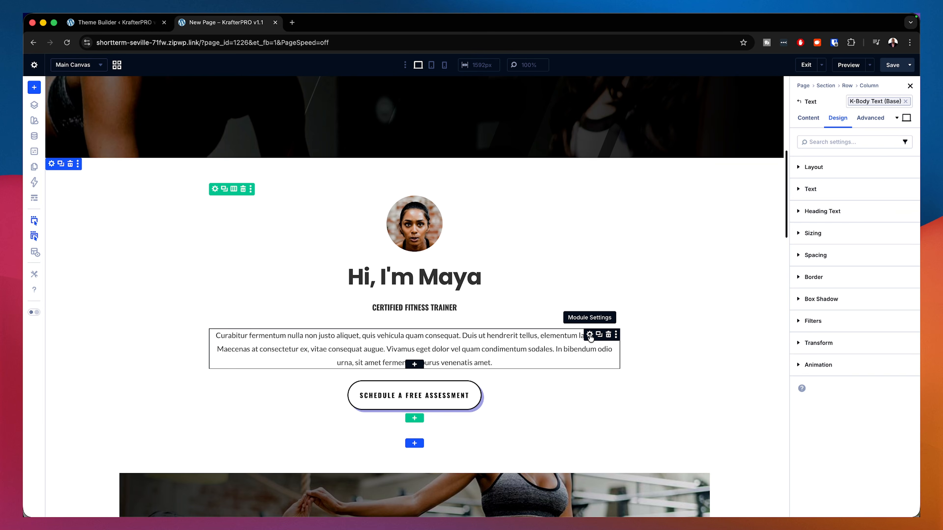
click(832, 191)
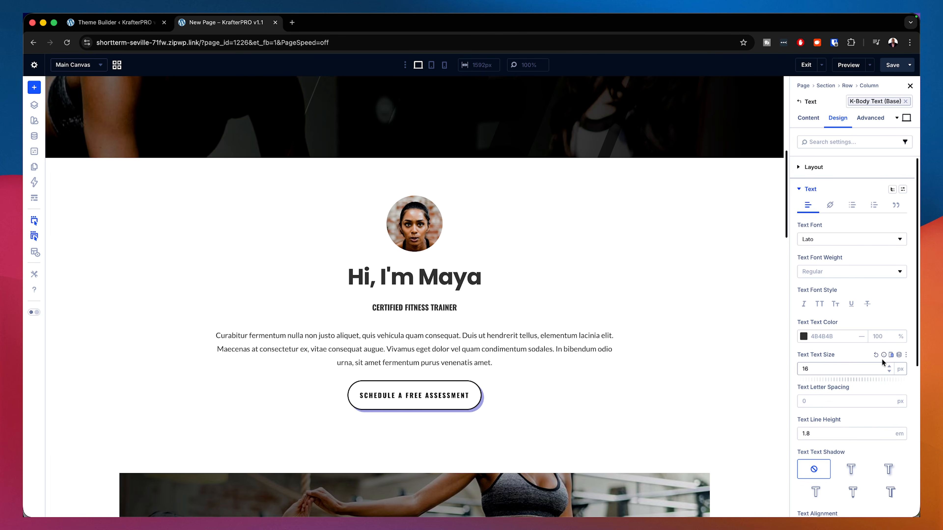
click(875, 355)
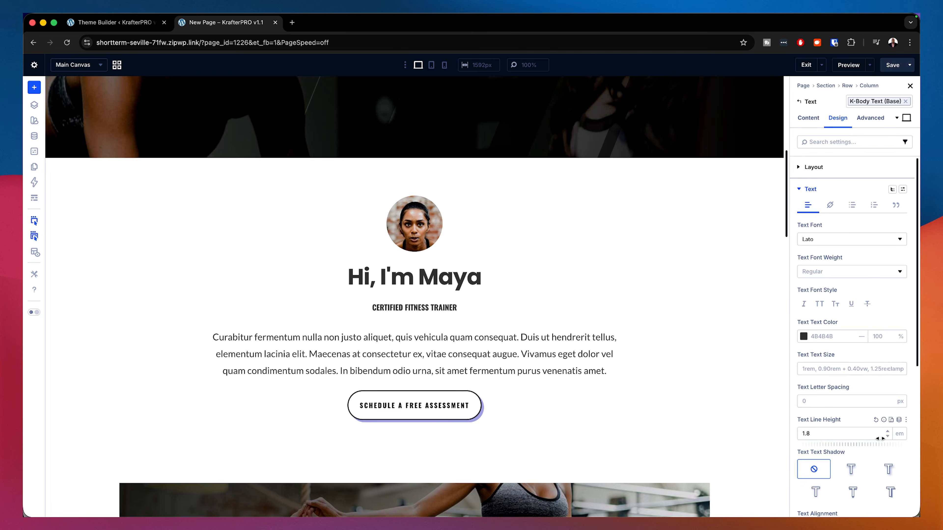
click(875, 420)
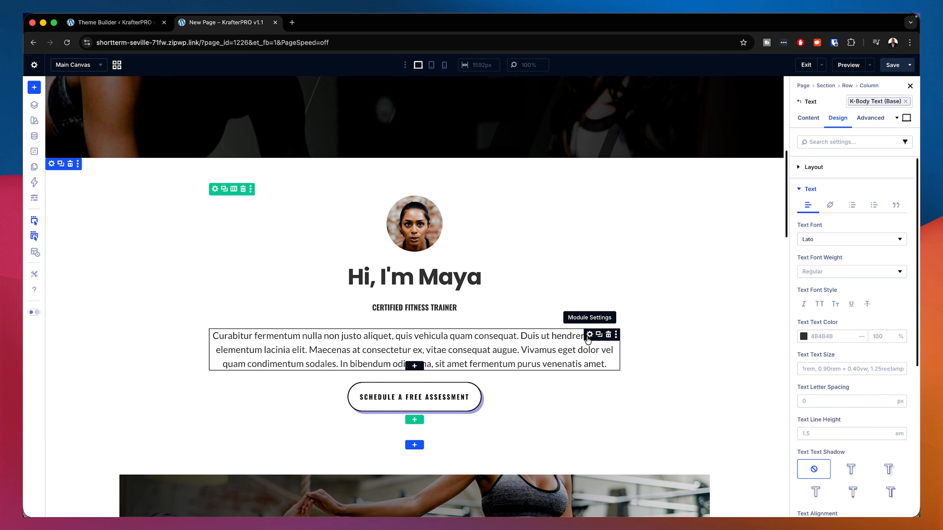
scroll(549, 375, down, 2)
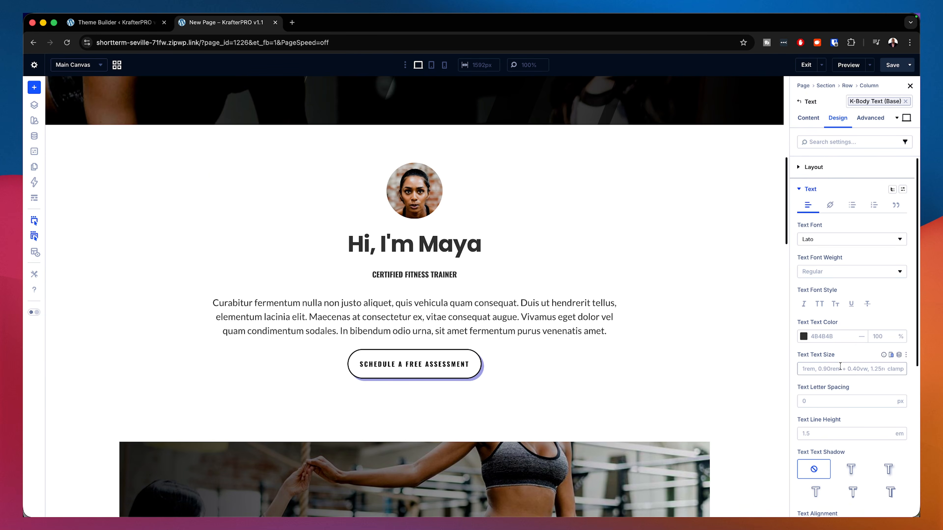
scroll(840, 366, down, 5)
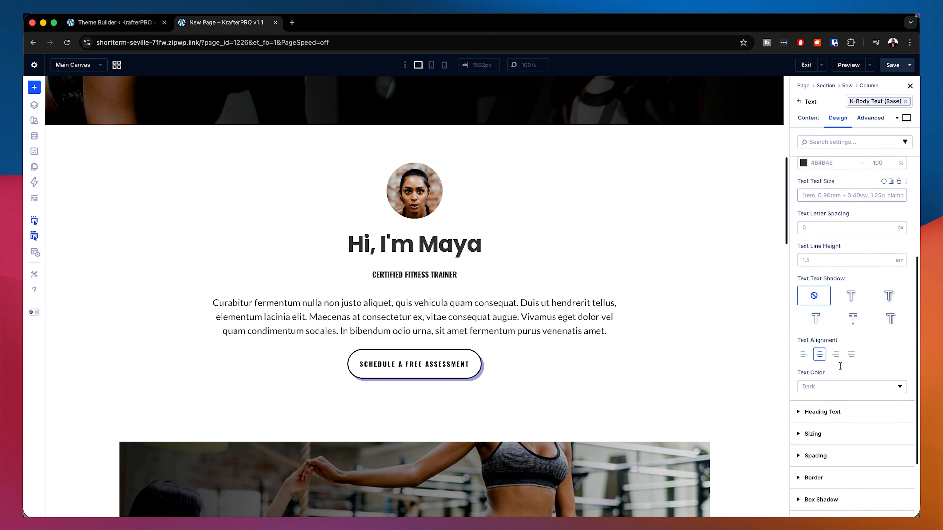
scroll(840, 366, down, 2)
click(835, 390)
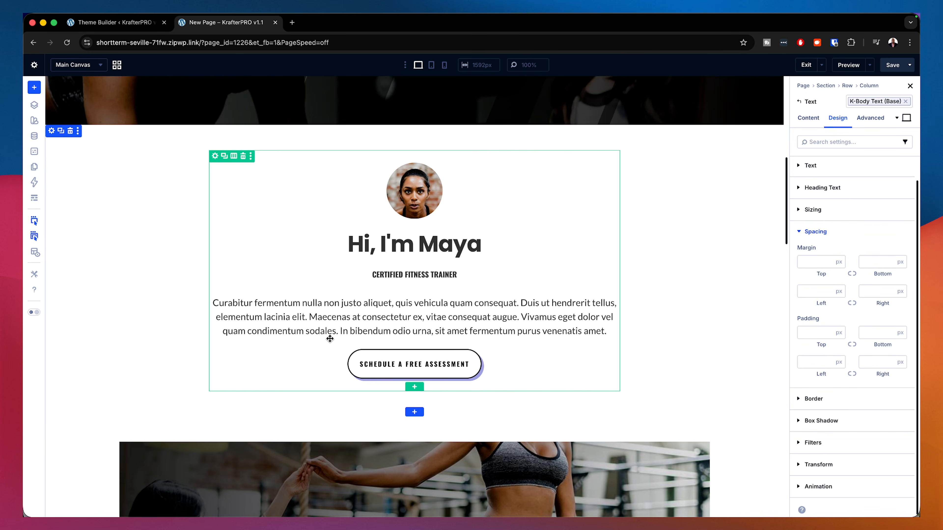
Step: Open the row's column settings and apply the Gap 0 layout preset to the column
click(214, 157)
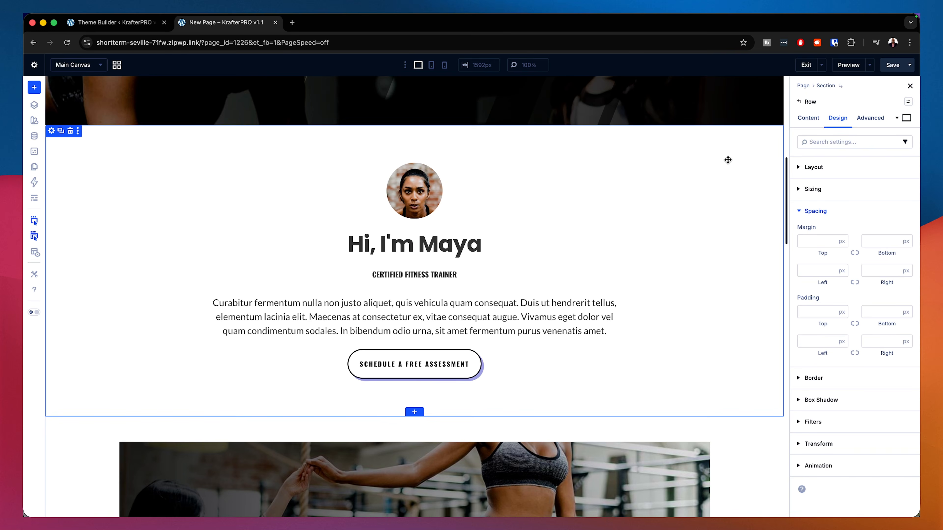
click(809, 120)
click(816, 168)
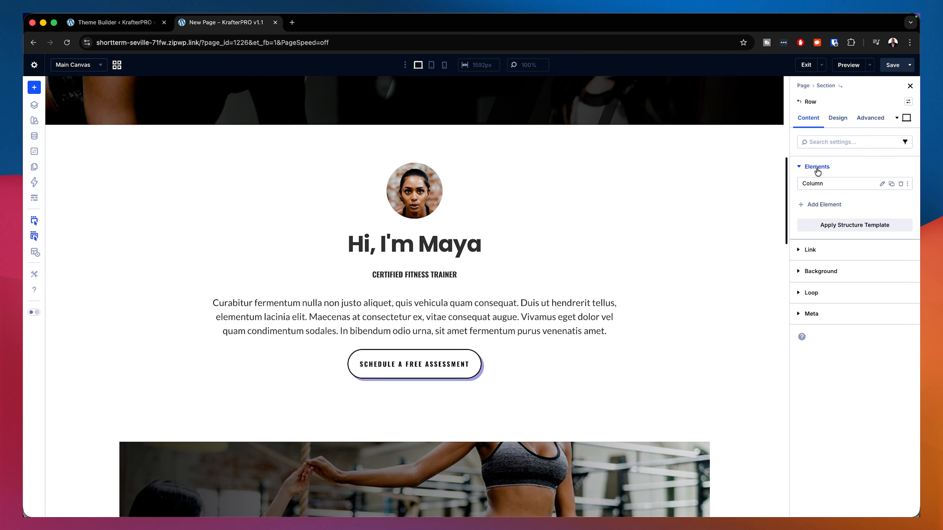
click(882, 183)
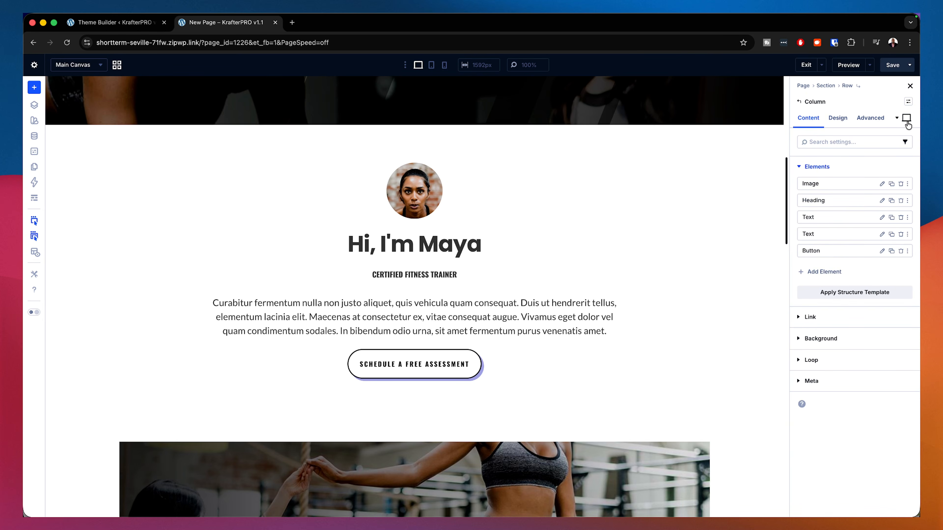
click(845, 124)
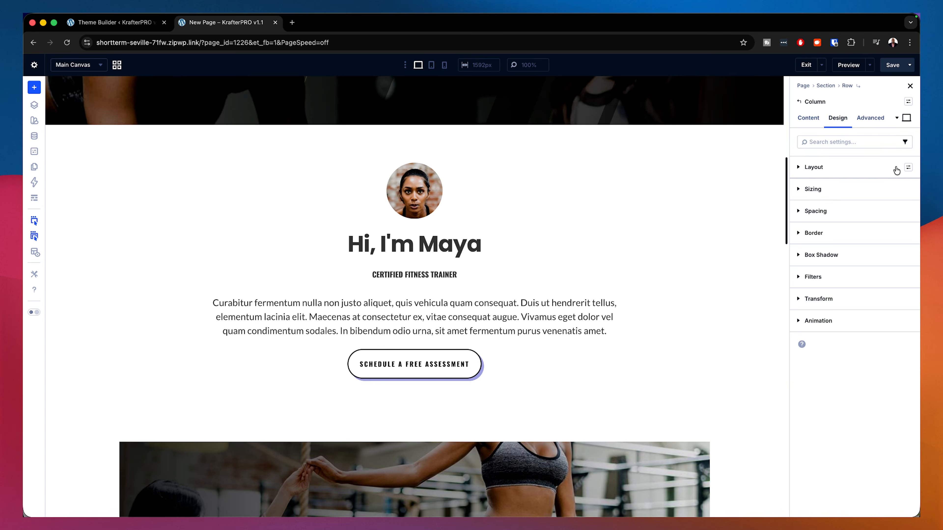
click(908, 168)
click(817, 218)
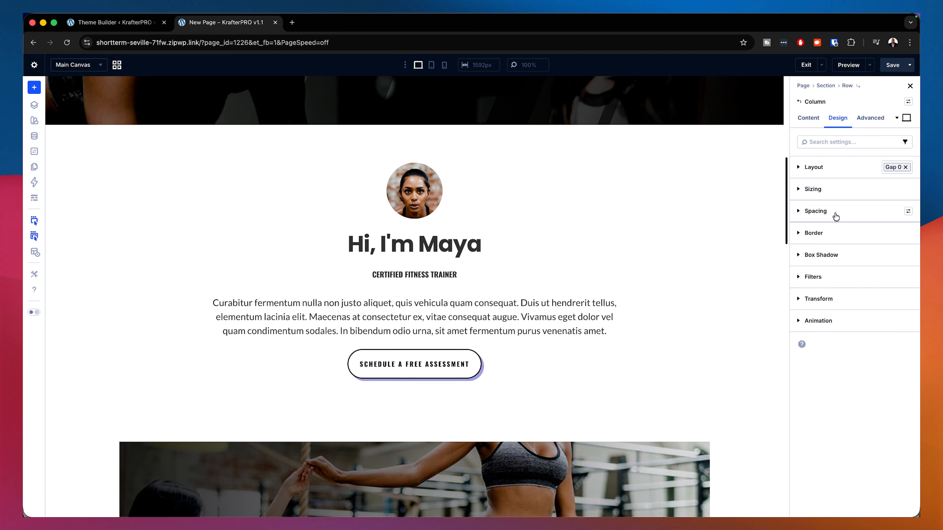
click(835, 217)
click(835, 216)
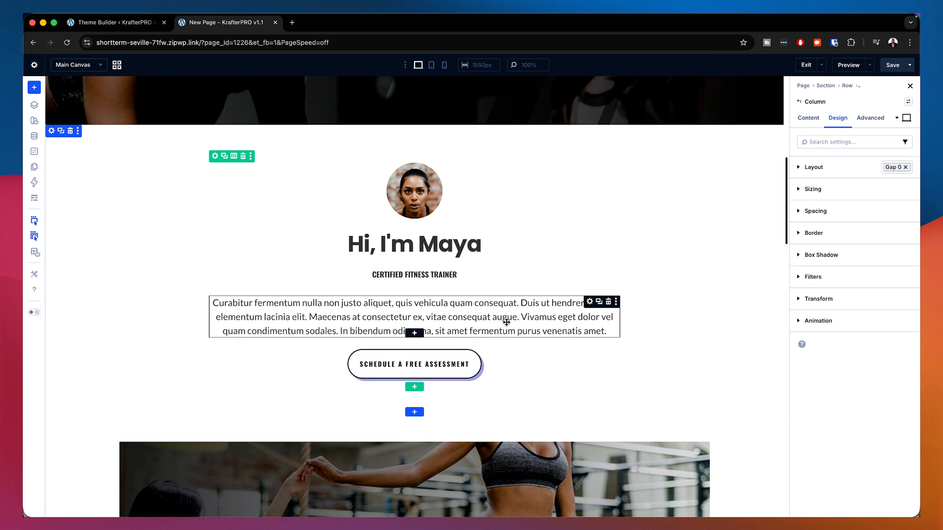
Step: Reset the style attributes of the paragraph text module
right_click(591, 305)
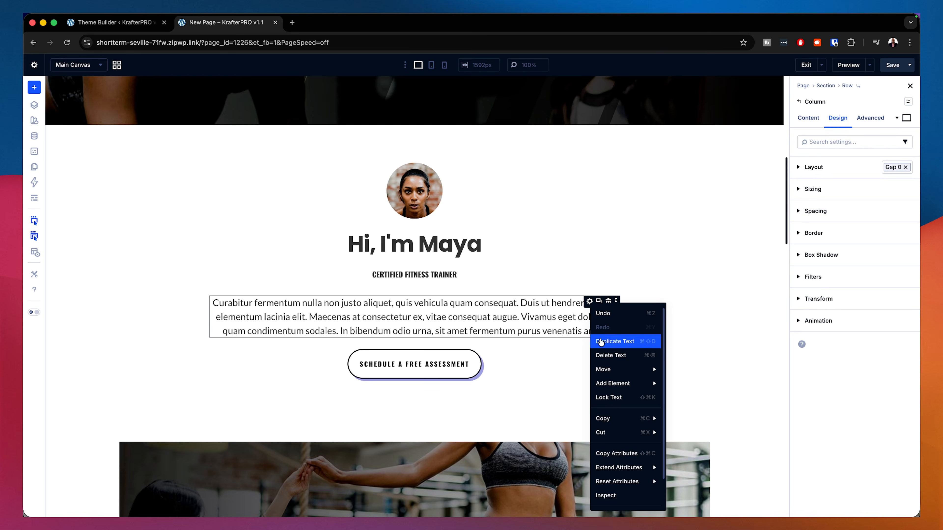
mouse_move(622, 383)
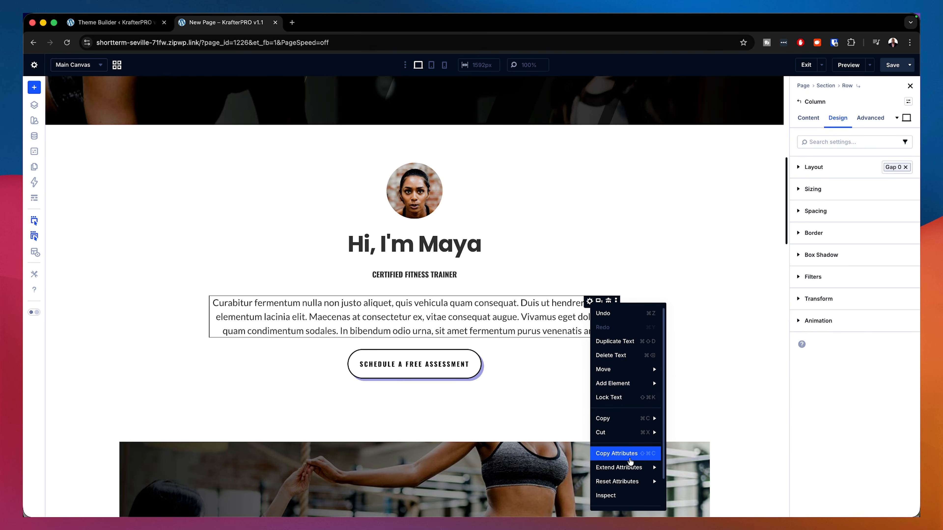
mouse_move(624, 411)
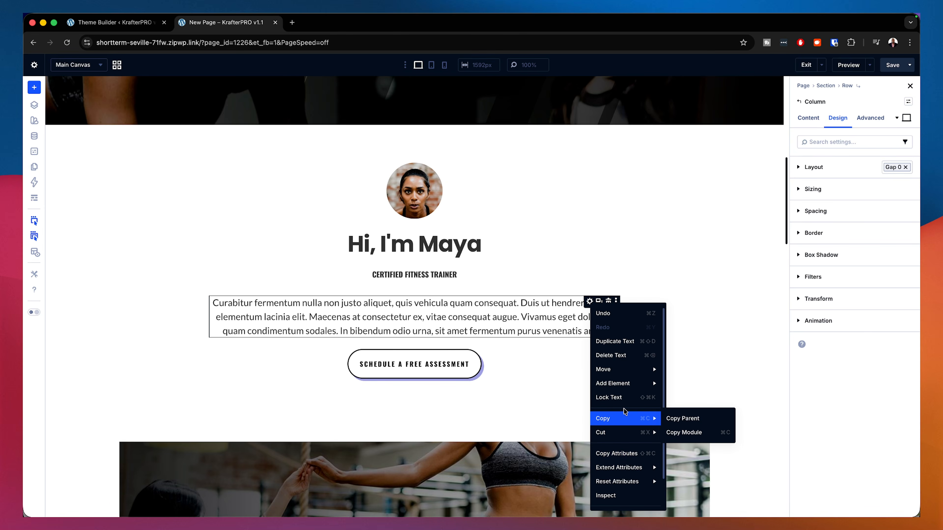
scroll(631, 457, down, 1)
mouse_move(635, 458)
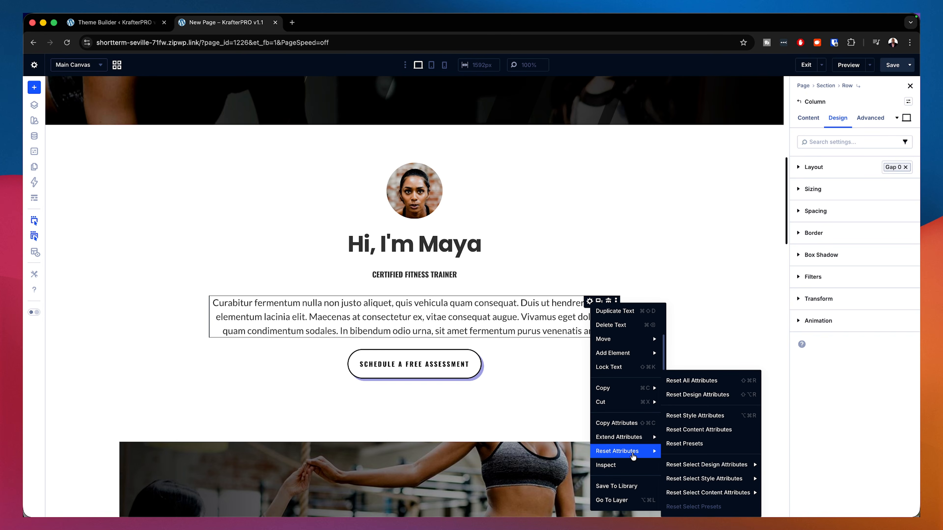
click(704, 416)
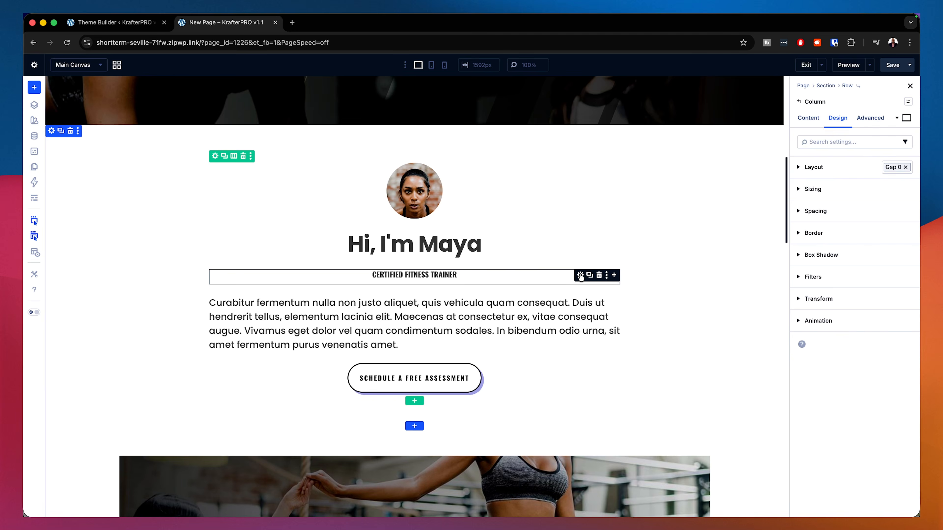
Step: Reset the presets of the "Certified Fitness Trainer" subtitle text module
right_click(581, 277)
mouse_move(628, 453)
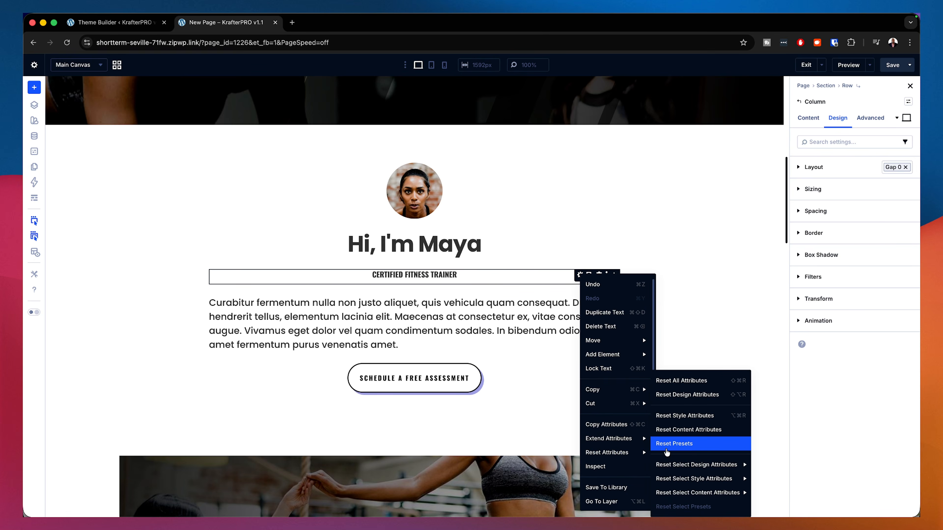
click(697, 442)
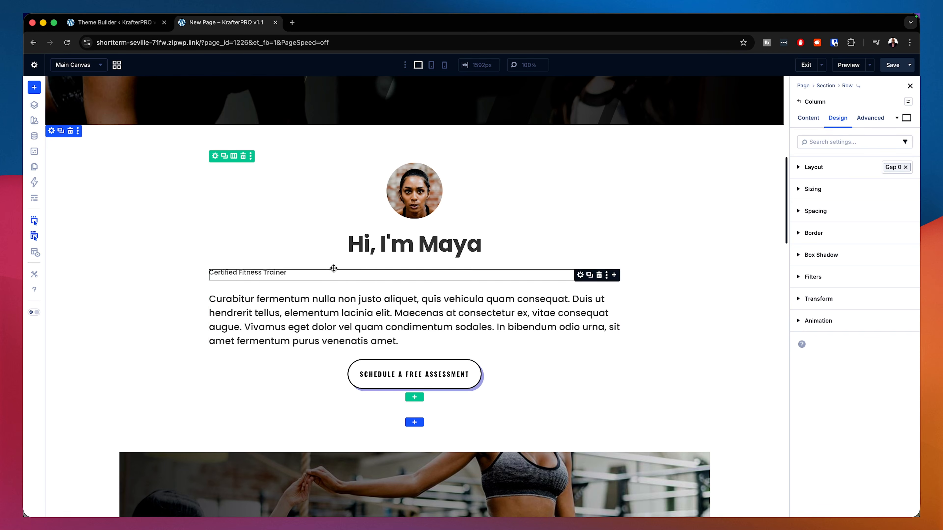
Step: Apply the k-text large preset to the "Certified Fitness Trainer" subtitle text module
click(580, 276)
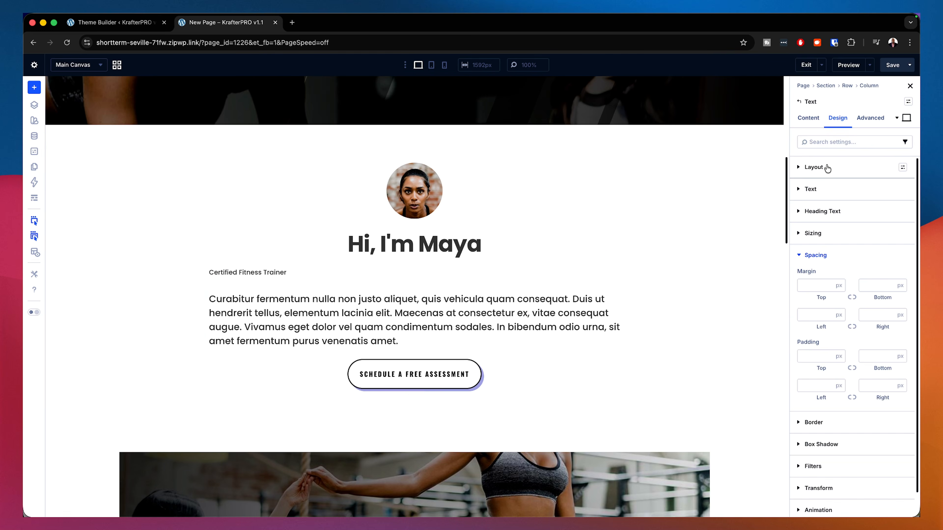
click(896, 117)
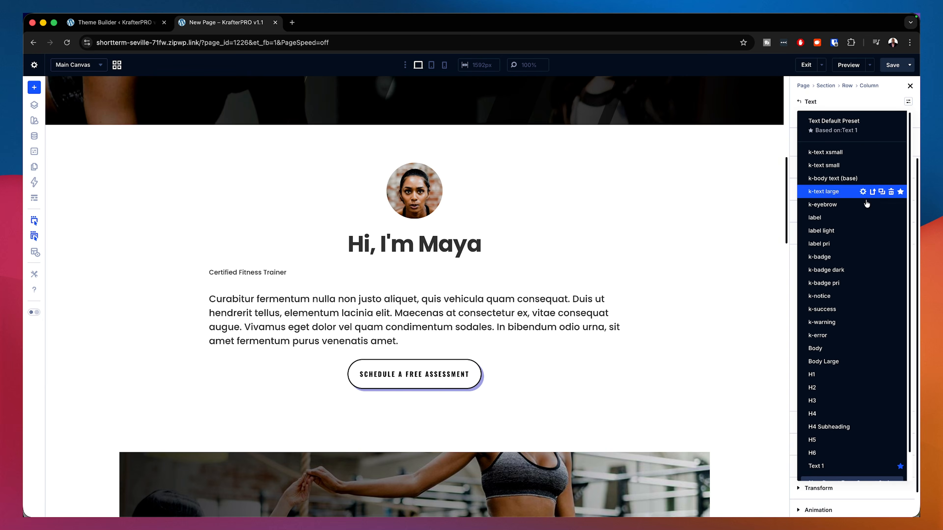
click(823, 191)
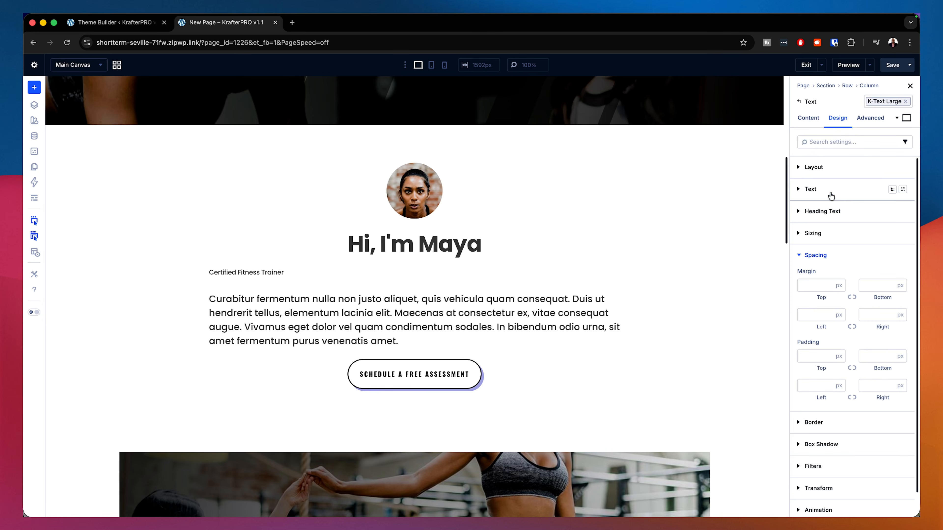
Step: Center-align the paragraph text module below the subtitle
click(828, 255)
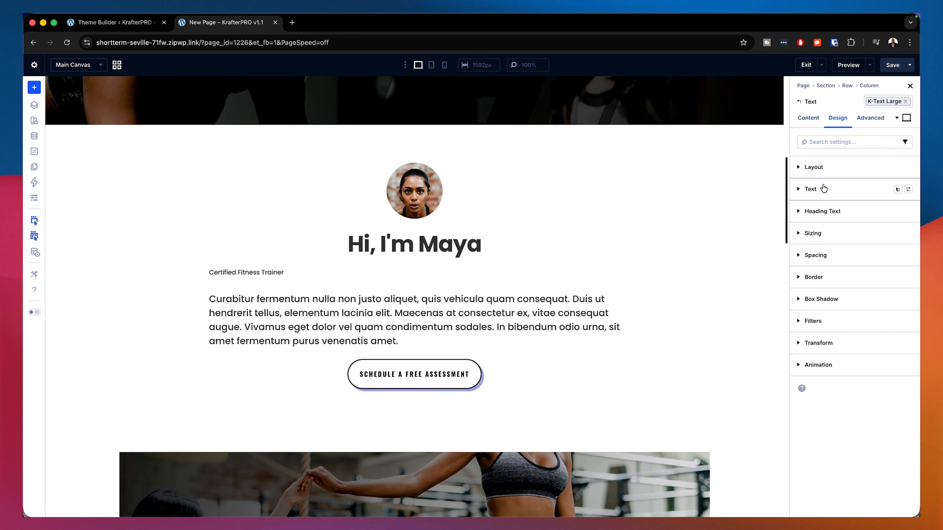
click(824, 192)
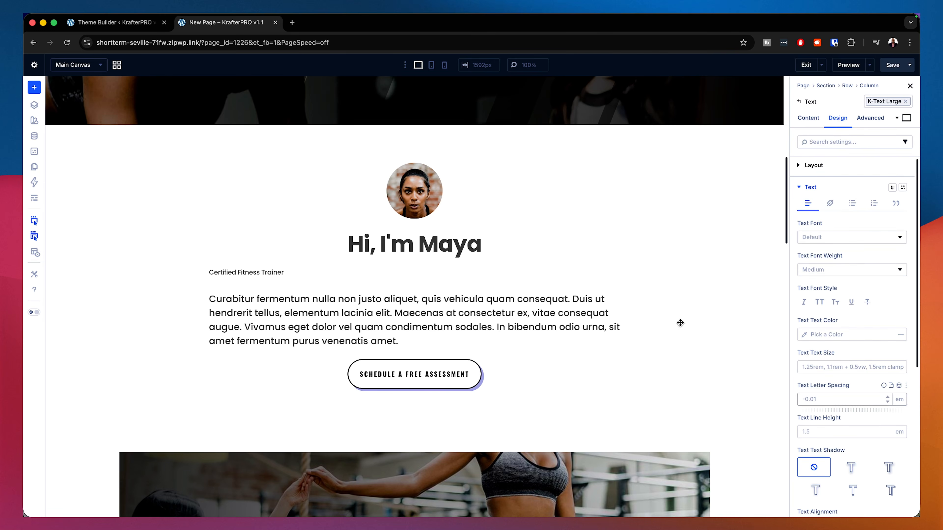
mouse_move(486, 302)
click(589, 297)
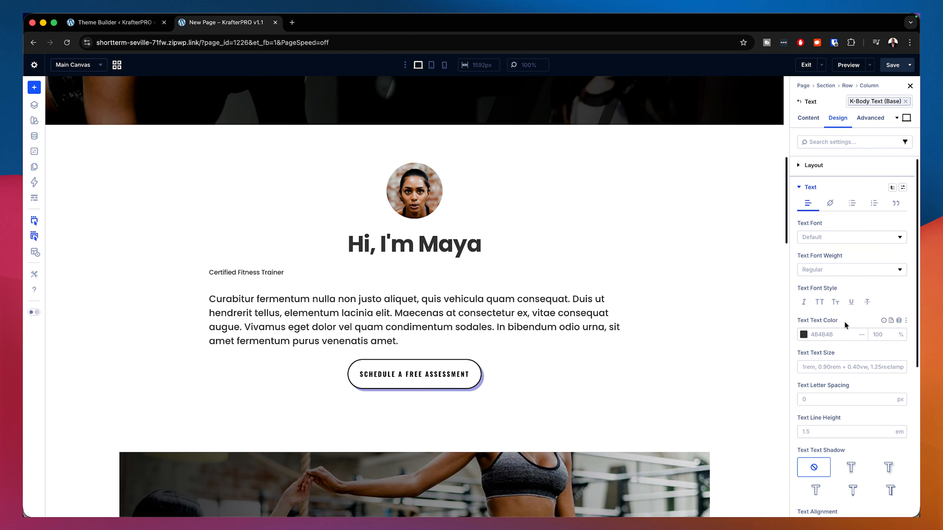
scroll(854, 365, down, 3)
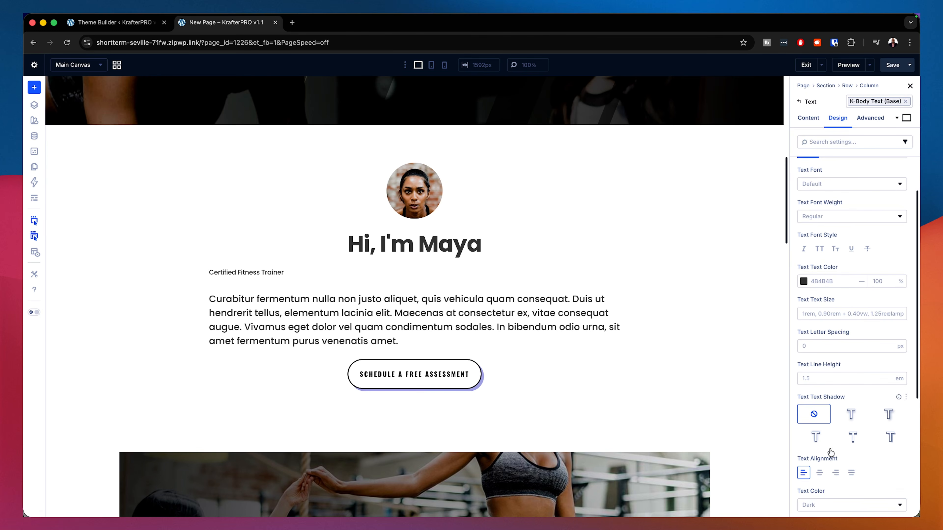
click(820, 474)
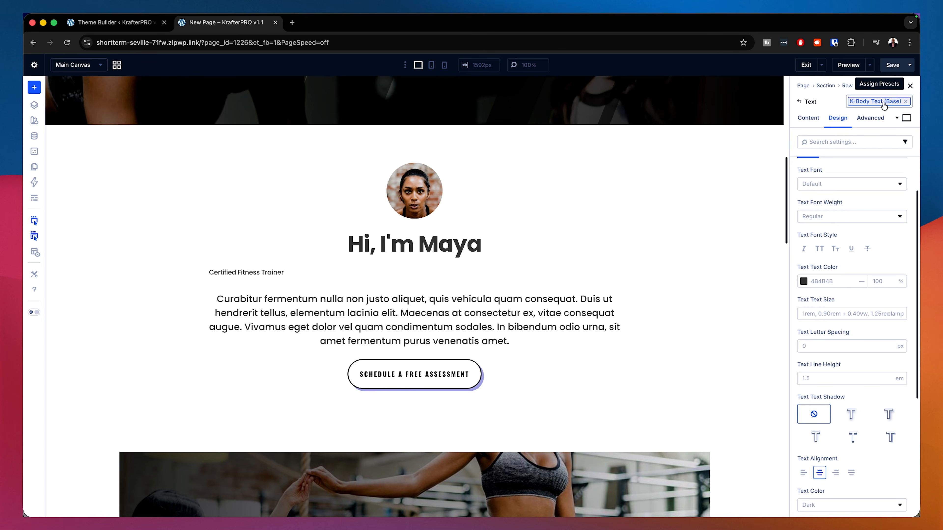
Step: Reset the attributes of the row holding the intro content
scroll(828, 356, down, 1)
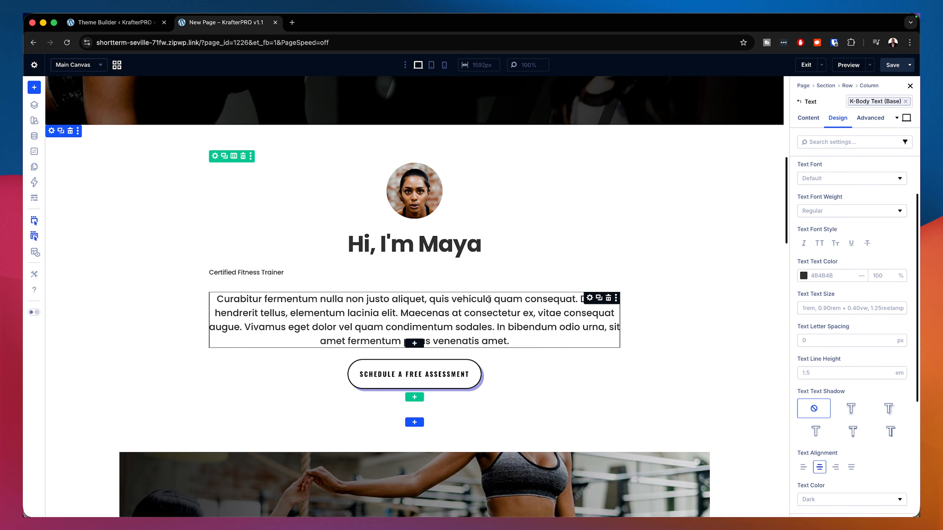
scroll(563, 271, down, 6)
scroll(542, 334, up, 6)
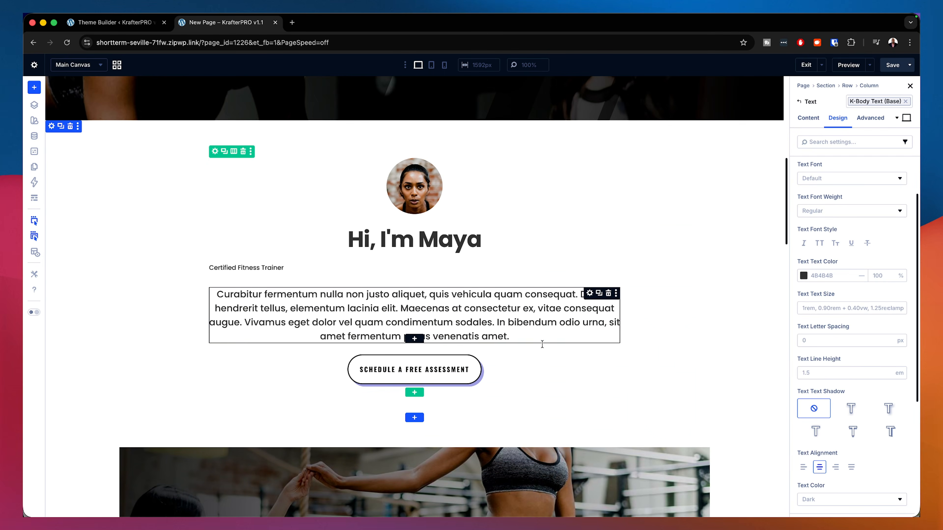
click(215, 152)
right_click(215, 152)
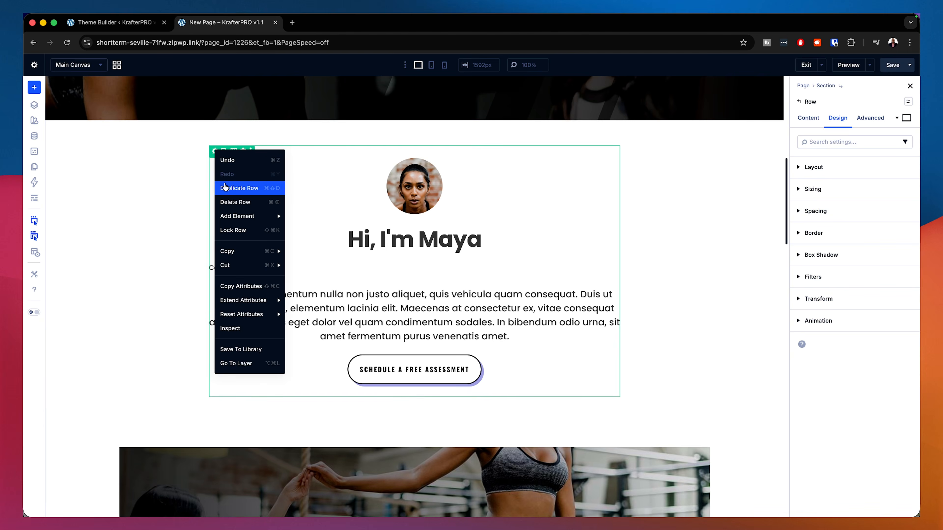
mouse_move(254, 319)
click(319, 317)
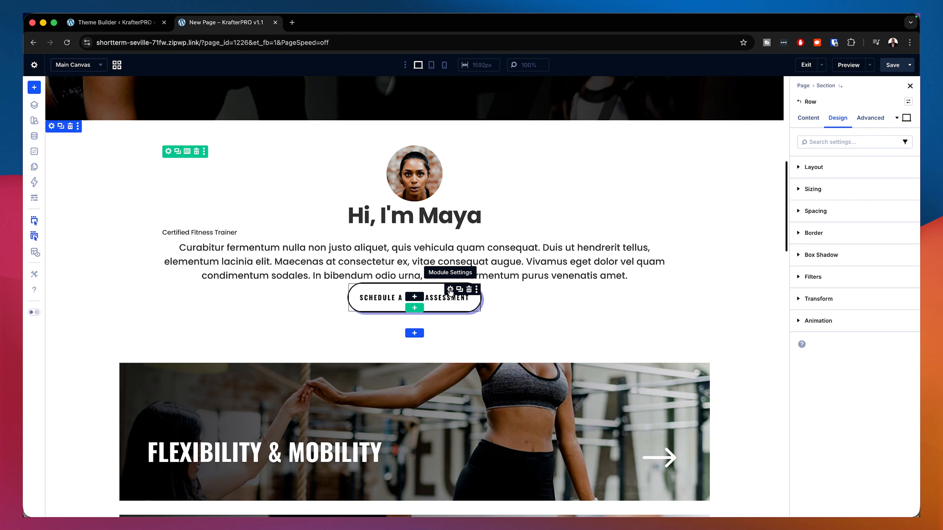
Step: Apply the m-top small spacing preset to the Schedule a Free Assessment button
click(450, 290)
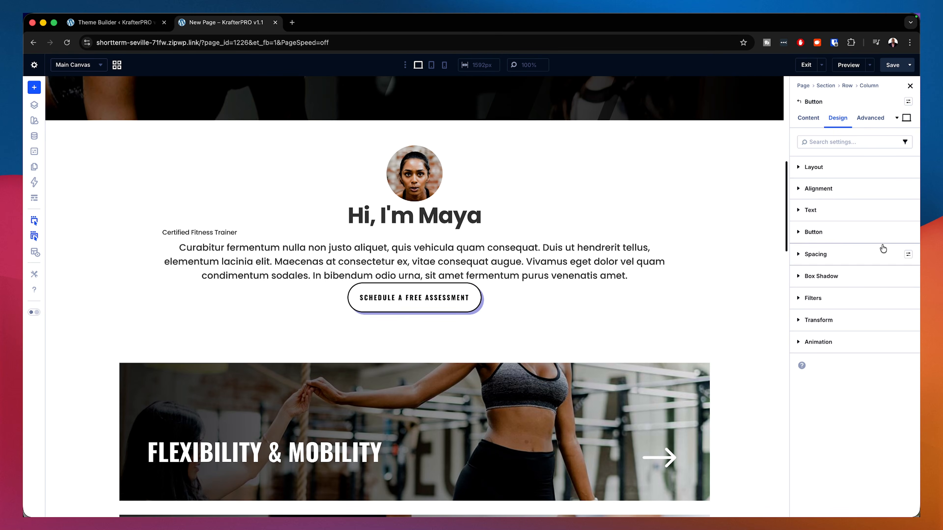
click(908, 233)
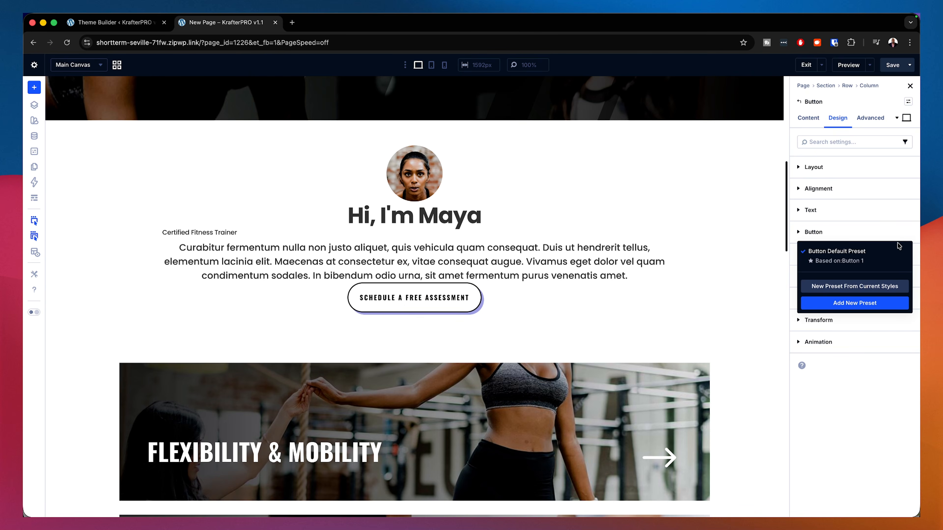
click(874, 234)
click(868, 234)
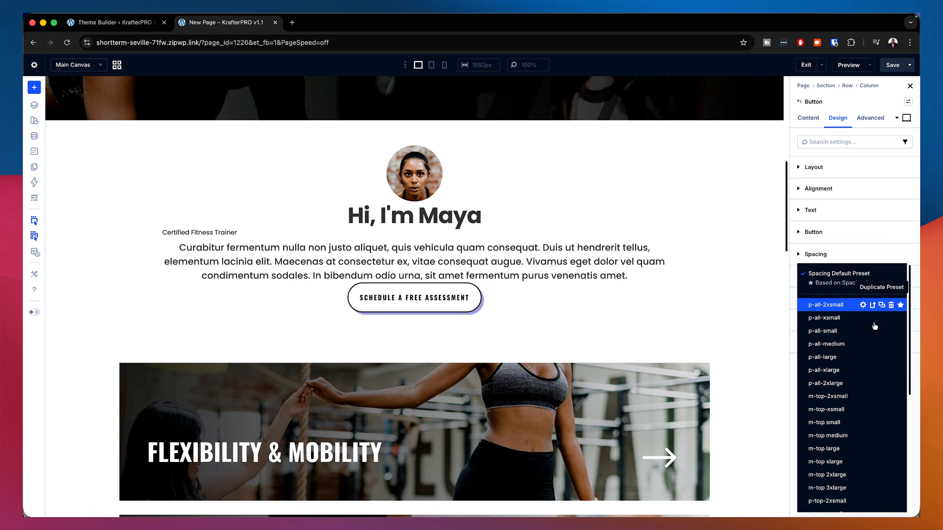
click(908, 254)
click(835, 422)
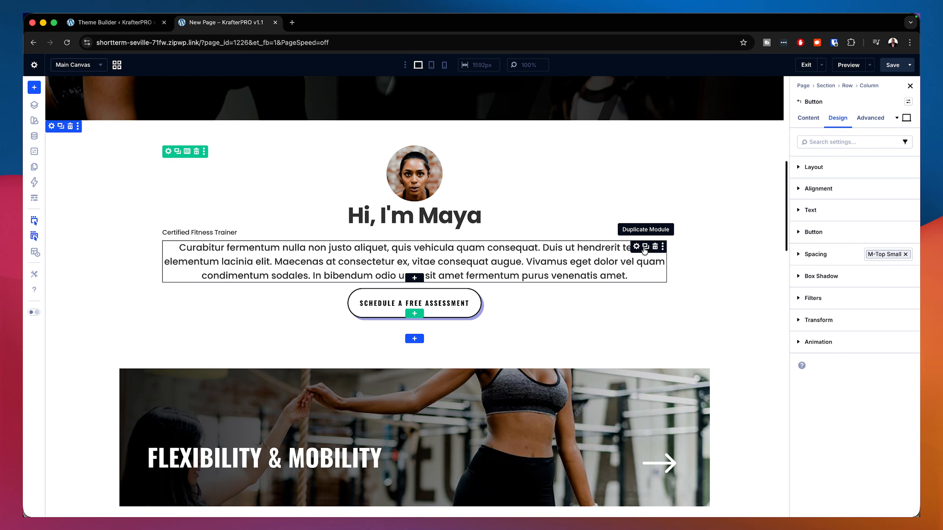
Step: Apply the m-top large spacing preset to the paragraph text module
click(636, 247)
click(908, 255)
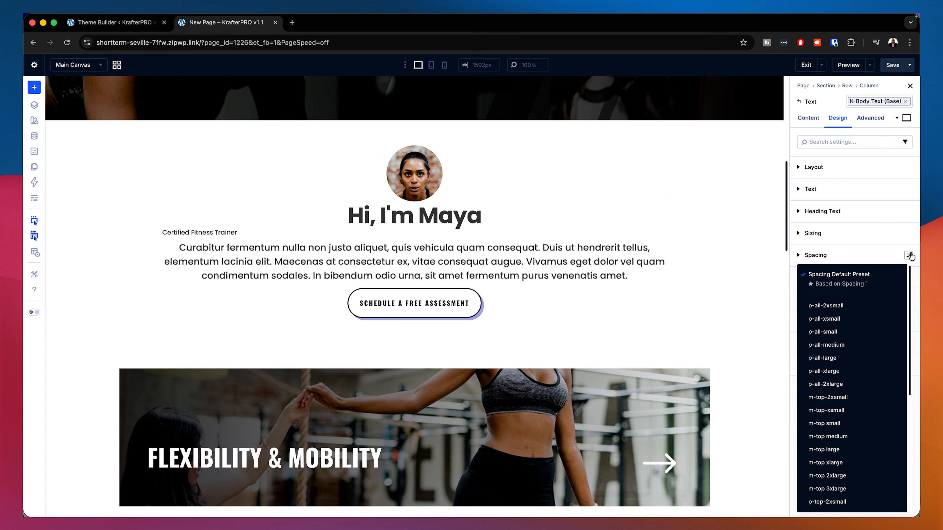
click(833, 449)
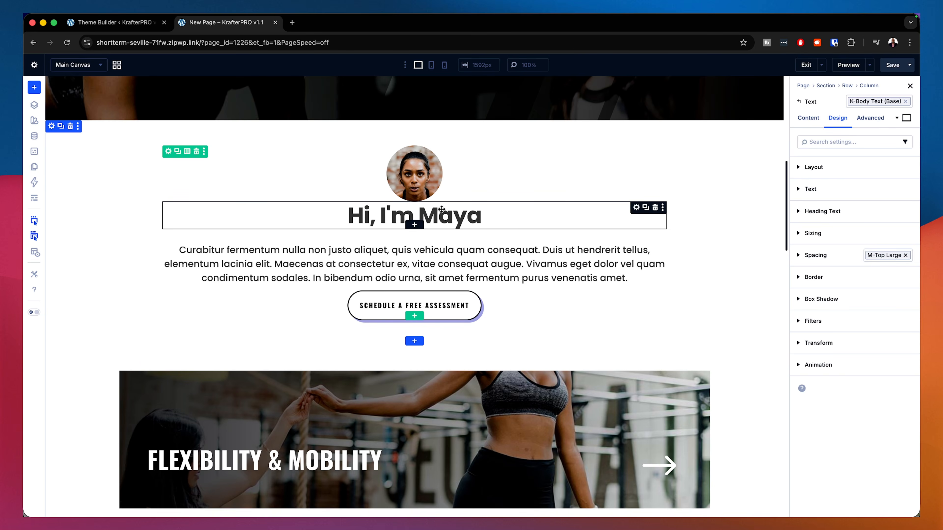
Step: Apply the m-top small spacing preset to the "Hi, I'm Maya" heading
click(636, 208)
click(908, 256)
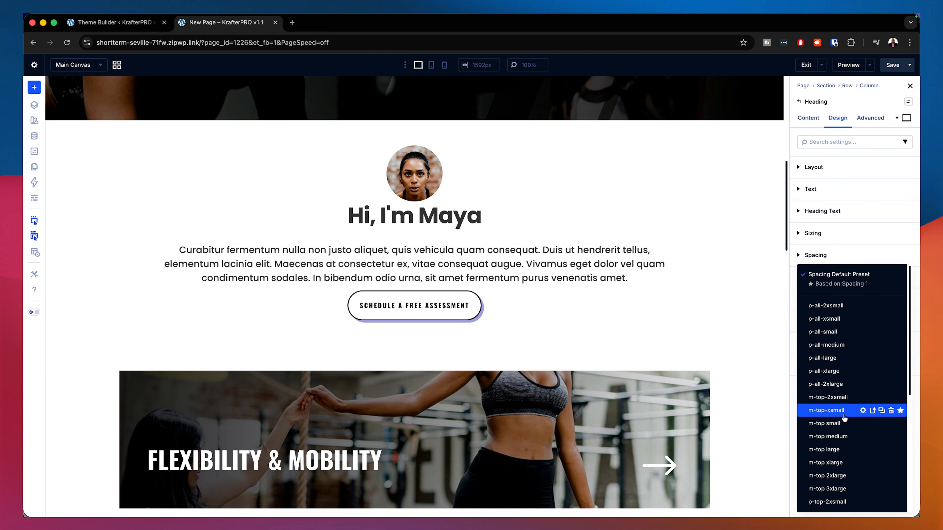
click(836, 423)
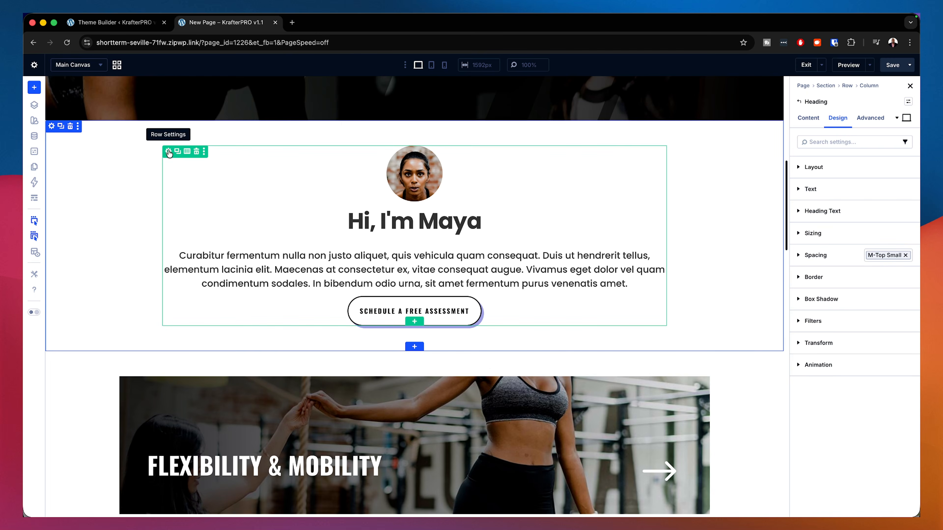
Step: Apply the k wide text width preset to the intro row
click(168, 151)
click(907, 103)
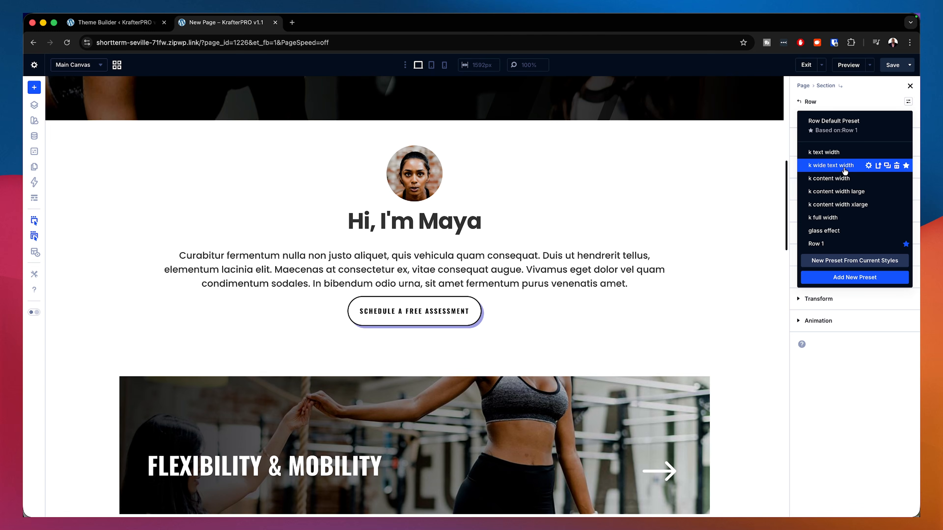
click(831, 165)
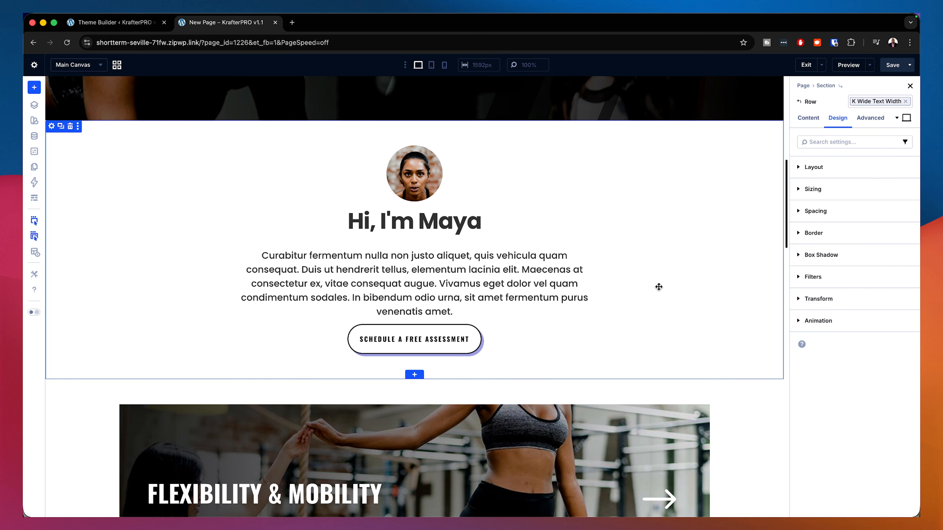
Step: Reset all attributes of the intro section and apply the k-section large preset to it
click(52, 126)
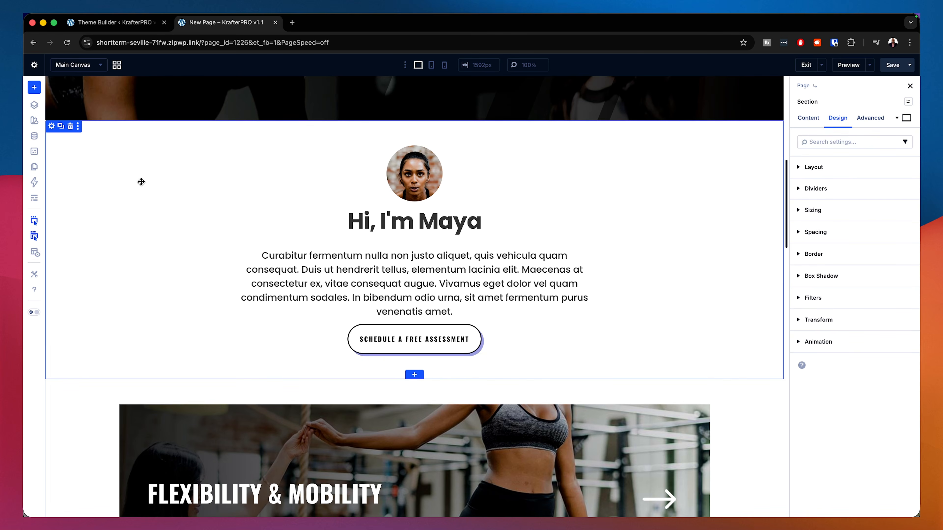
right_click(53, 130)
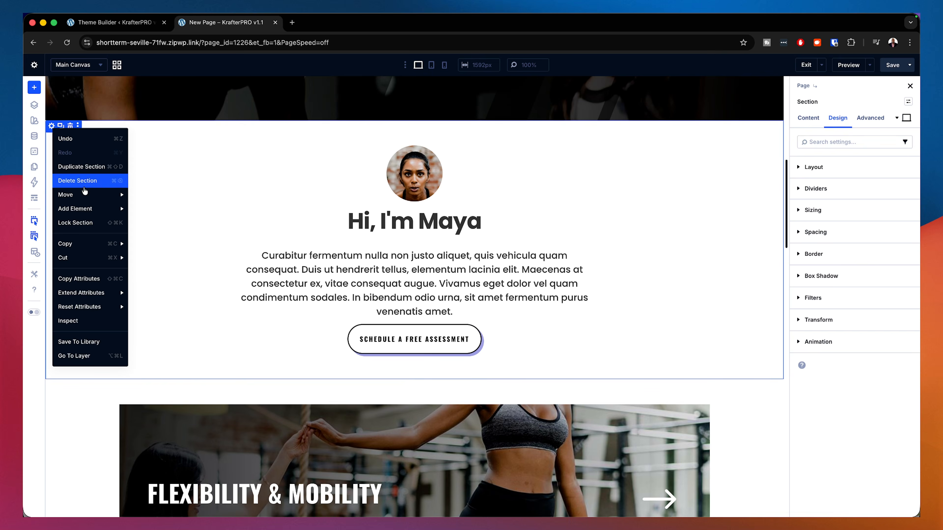
mouse_move(95, 297)
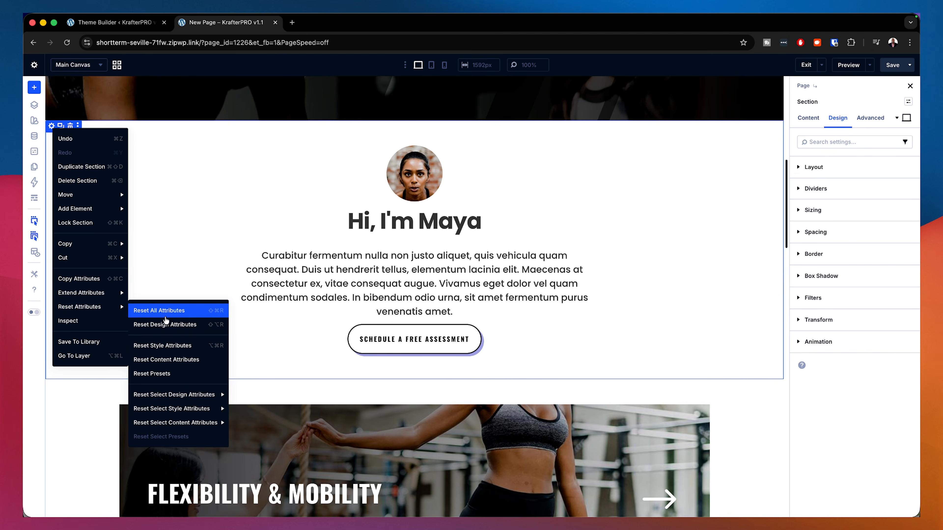
click(203, 304)
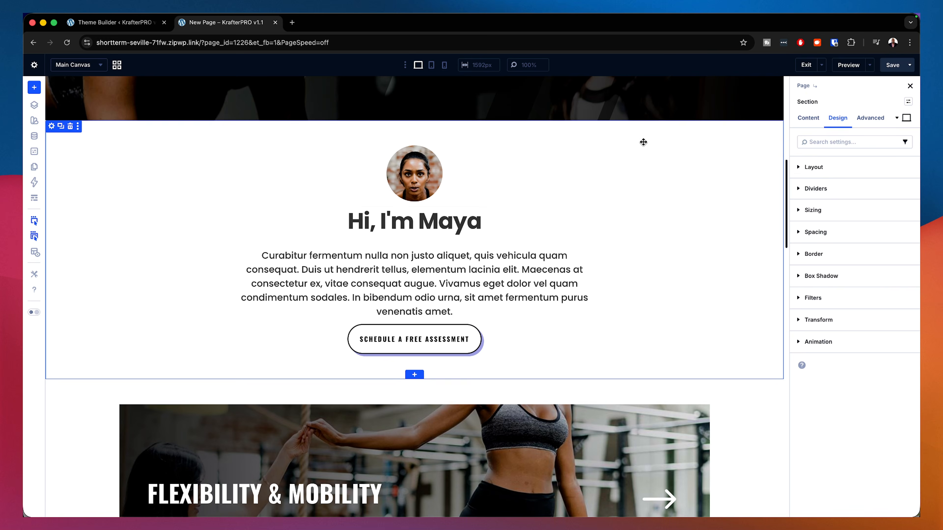
click(908, 102)
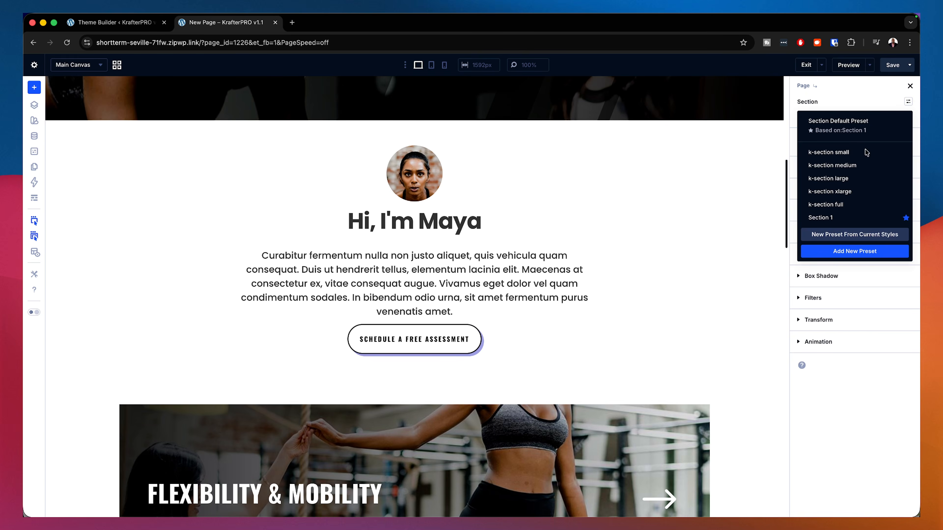
click(848, 182)
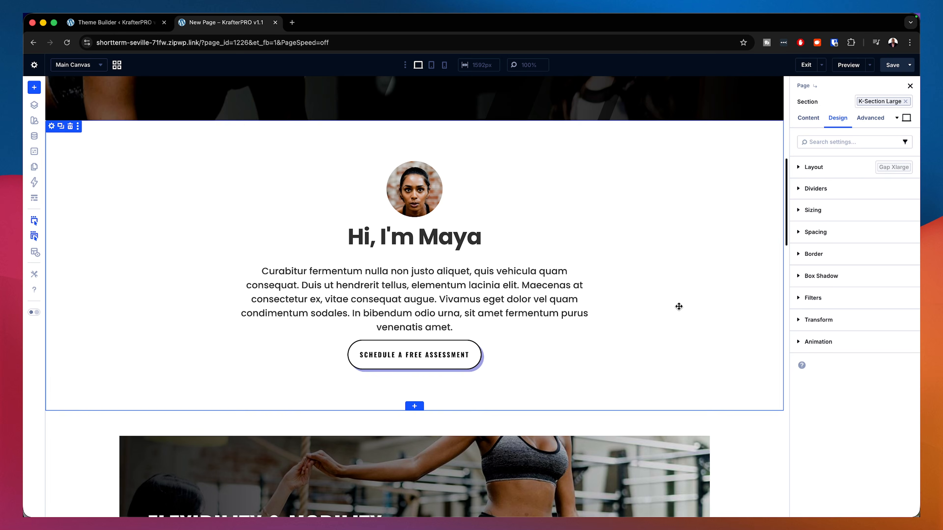
Step: Preview the intro section in tablet and phone views before returning to desktop
click(431, 66)
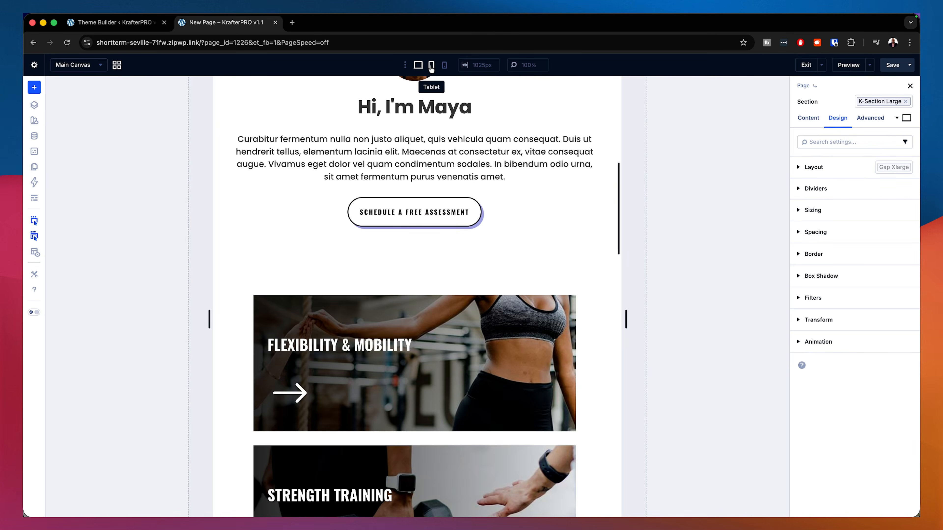
scroll(484, 250, up, 3)
scroll(485, 249, up, 3)
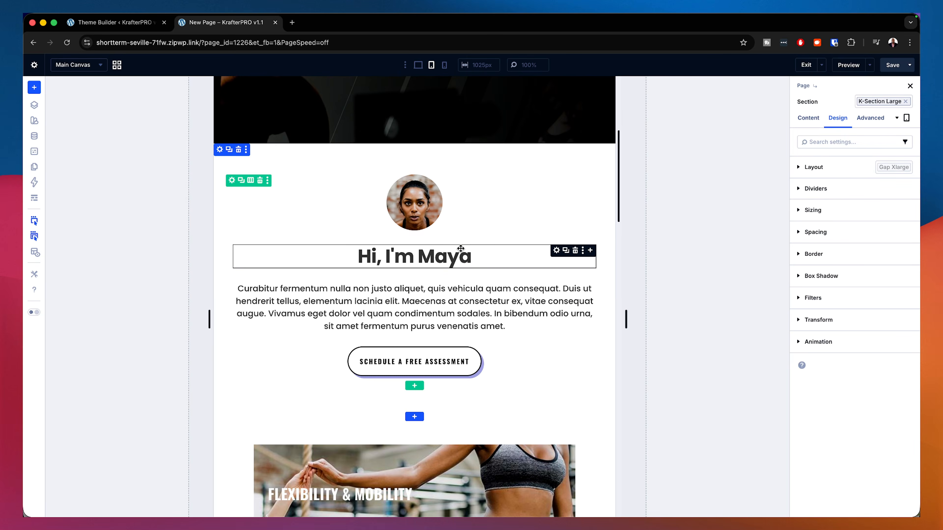
click(444, 66)
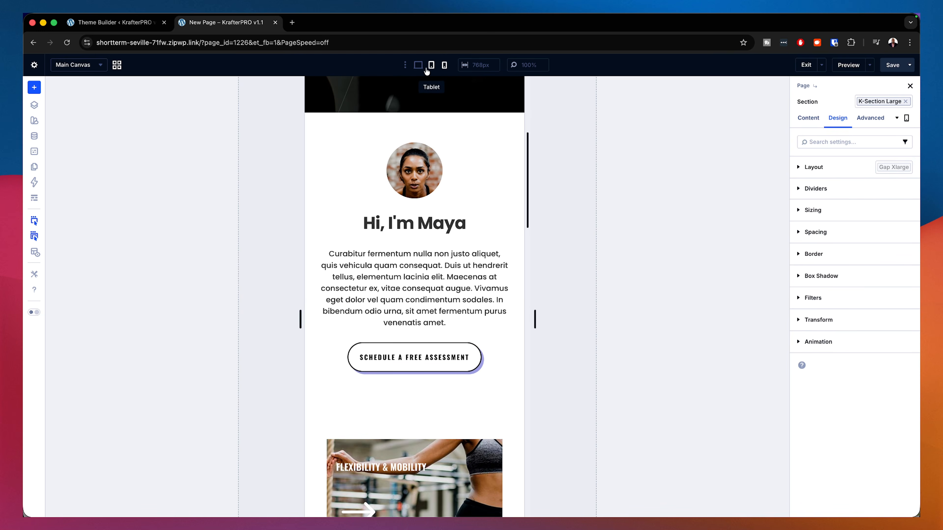
click(418, 65)
scroll(618, 403, up, 4)
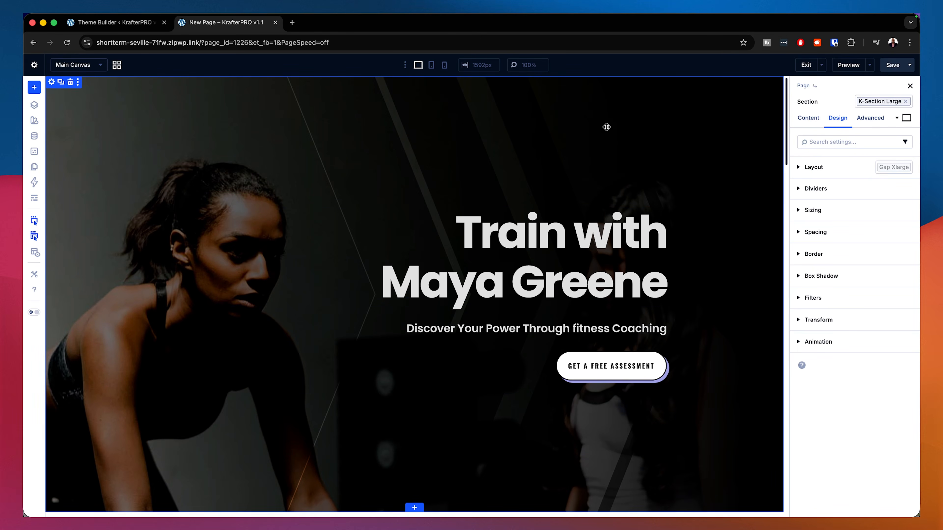
Step: Reset the attributes of the hero section
click(53, 83)
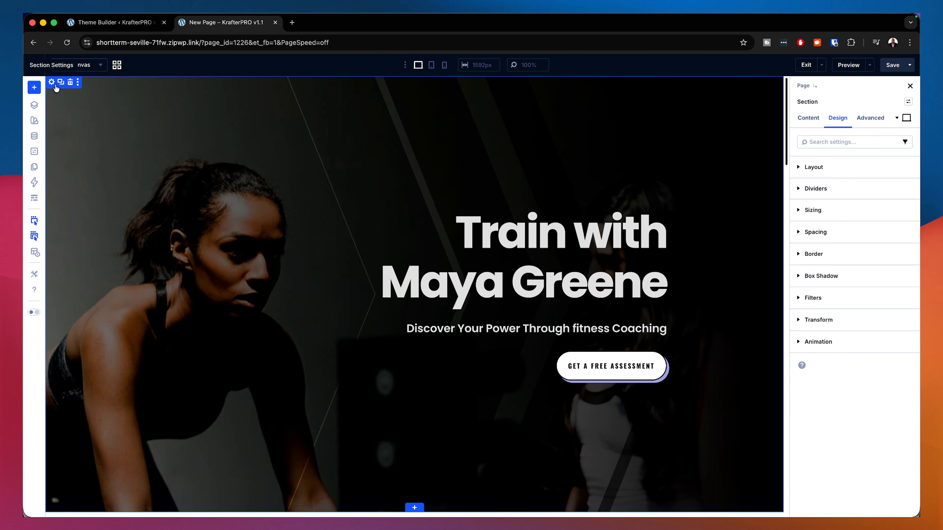
right_click(55, 88)
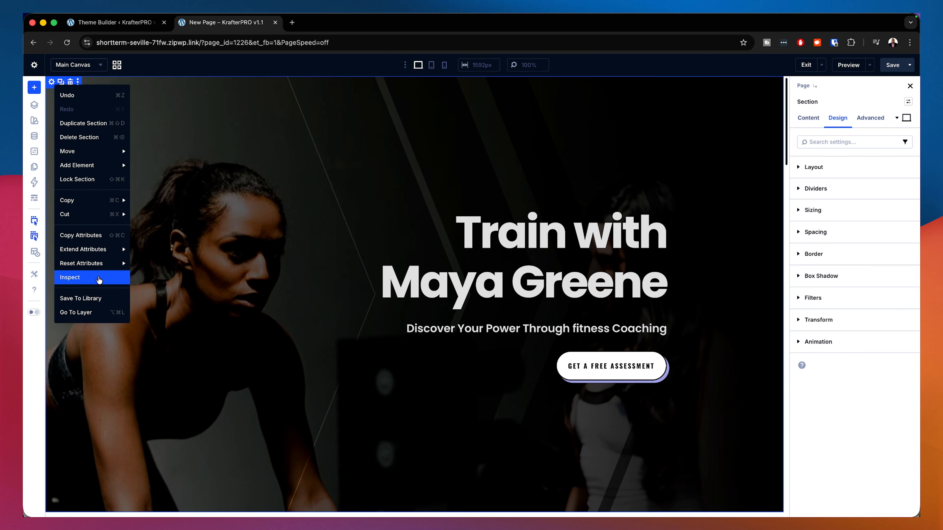
mouse_move(98, 263)
click(158, 303)
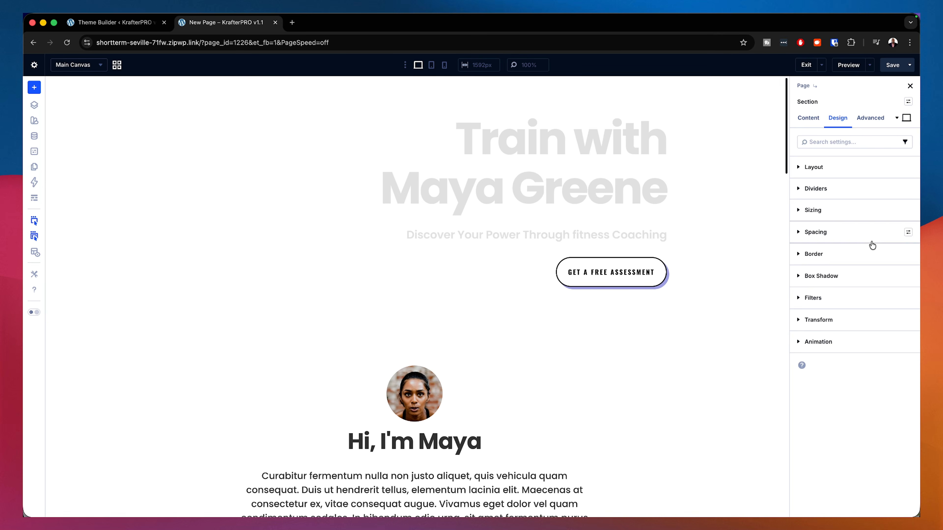
Step: Set the hero section's background image to the photo of women training on gym bikes from the media library
click(809, 126)
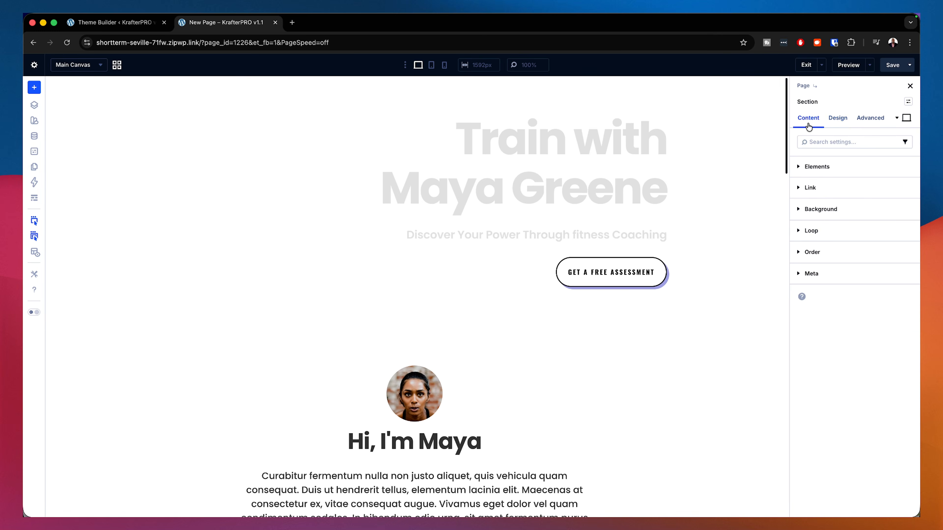
click(858, 214)
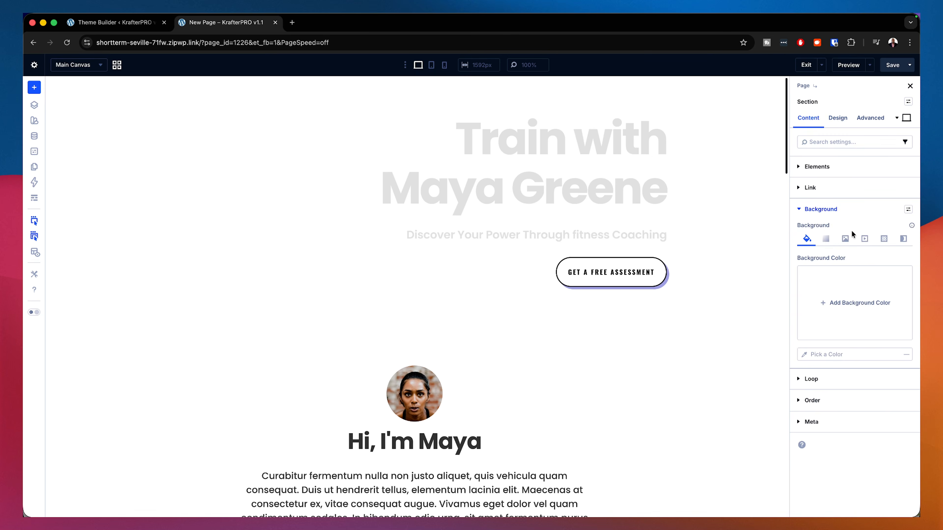
click(844, 240)
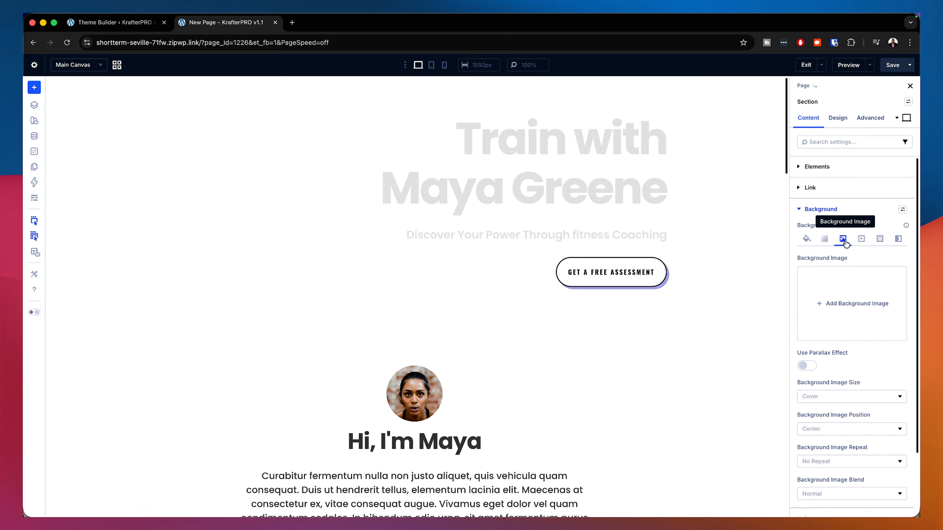
click(837, 304)
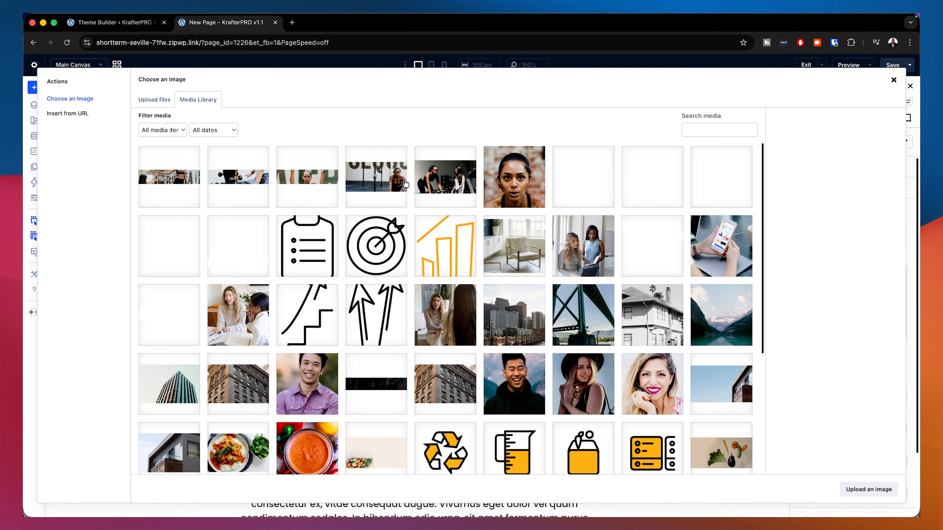
click(453, 183)
click(884, 492)
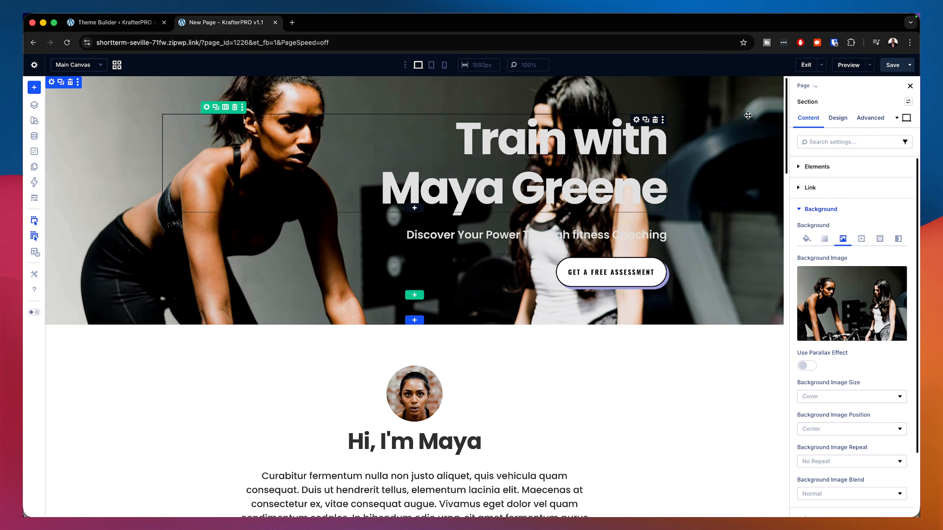
Step: Apply the k-section xlarge preset to the hero section and add a background gradient
click(908, 103)
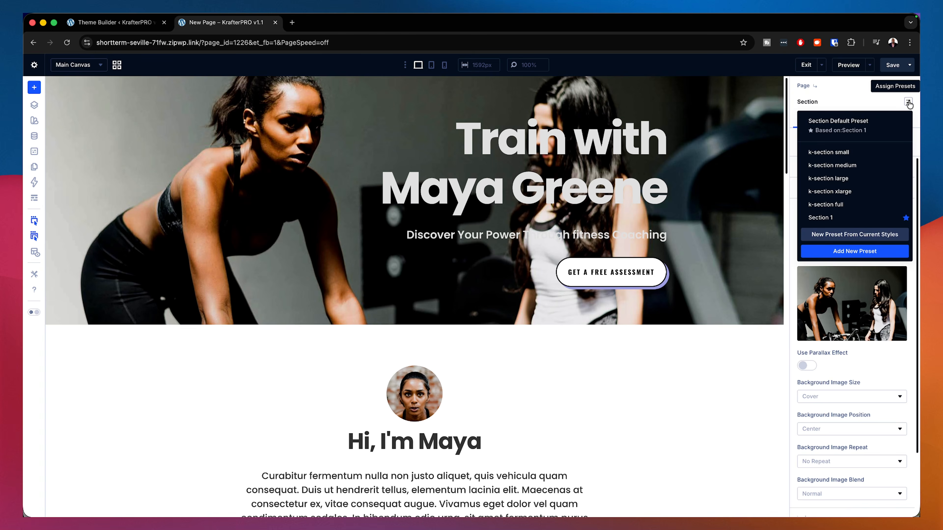
click(850, 194)
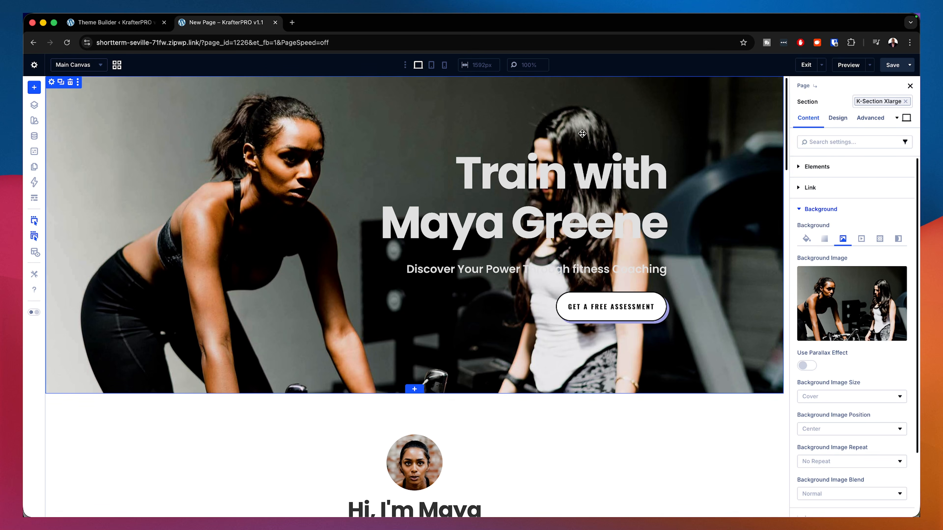
click(824, 241)
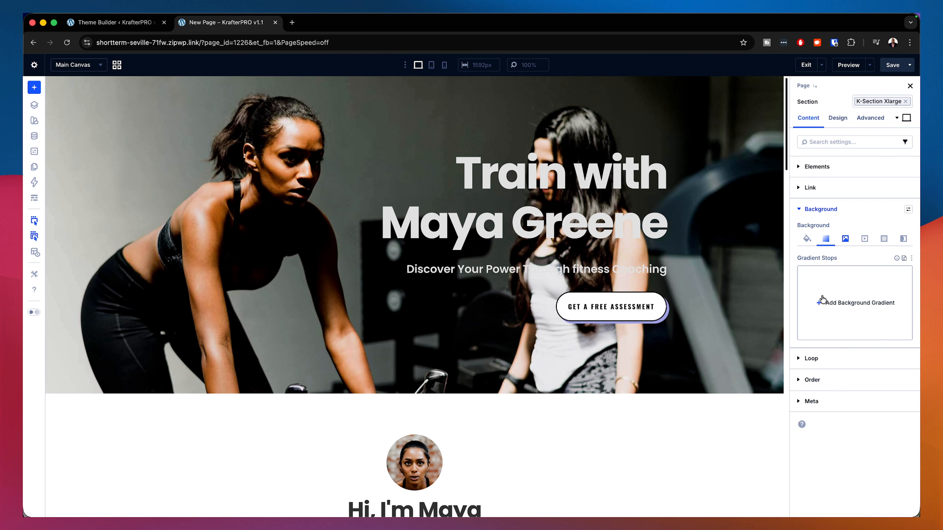
click(841, 310)
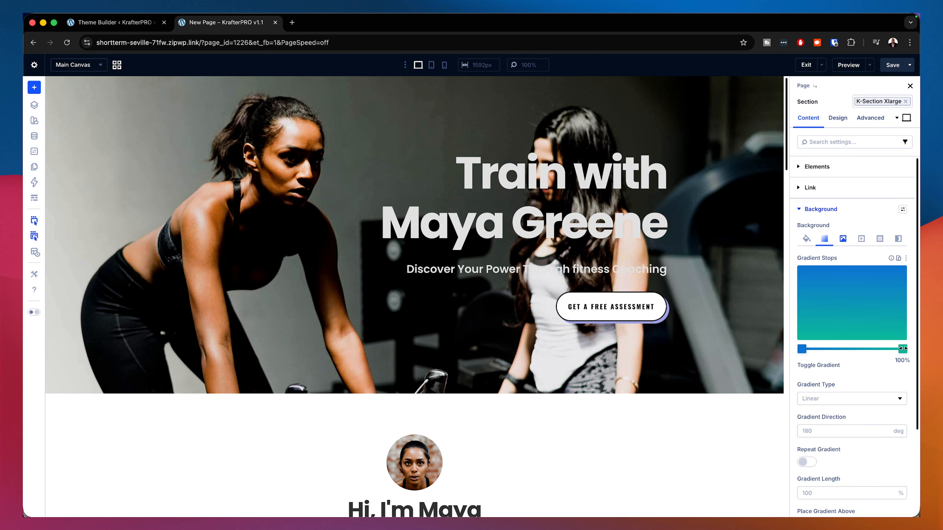
Step: Set the gradient to run from transparent to black at 90 deg and place it above the background image
click(902, 350)
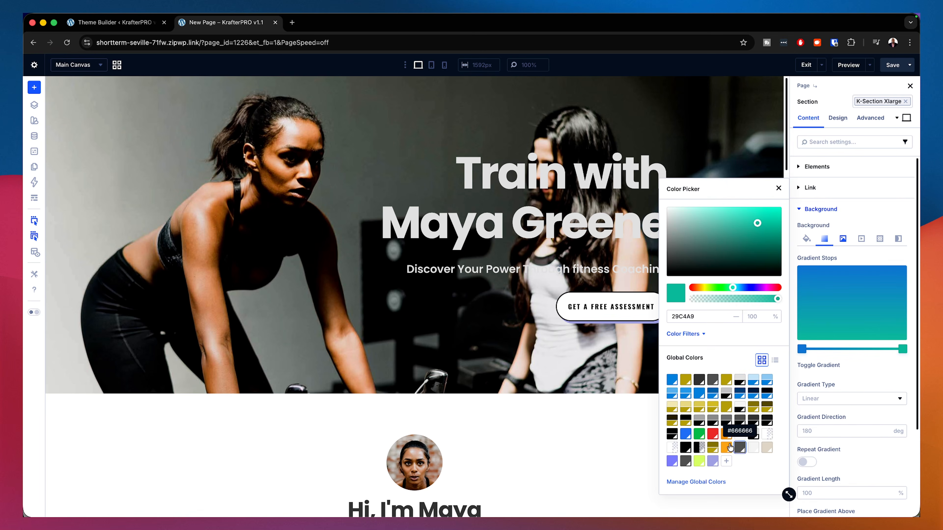
click(686, 448)
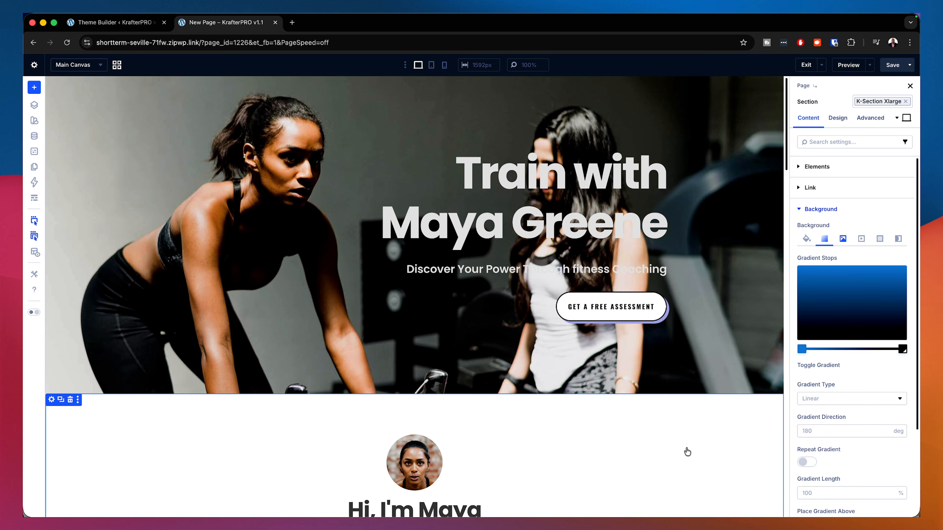
click(803, 350)
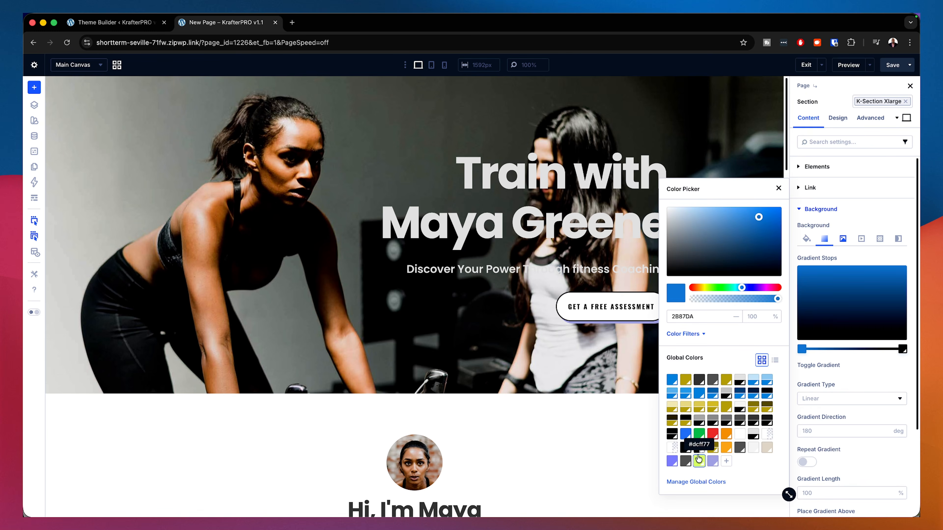
click(766, 435)
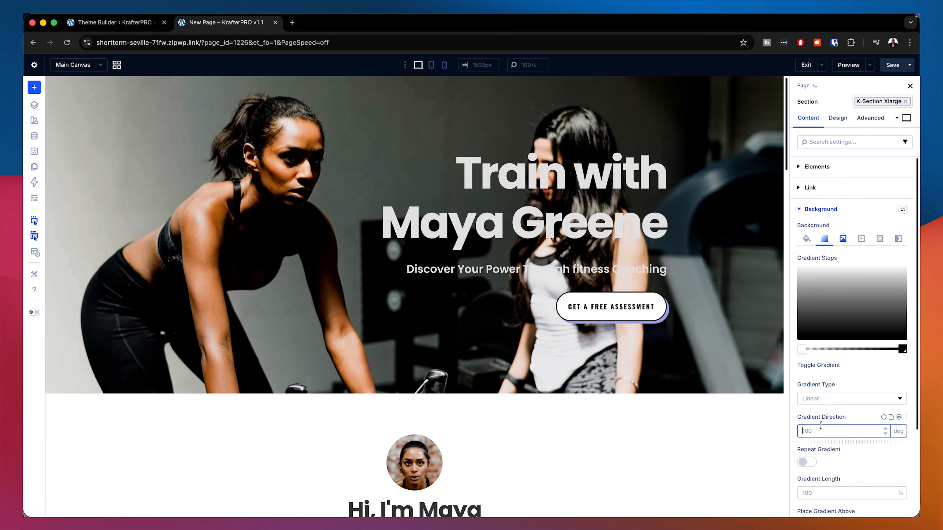
scroll(831, 433, down, 4)
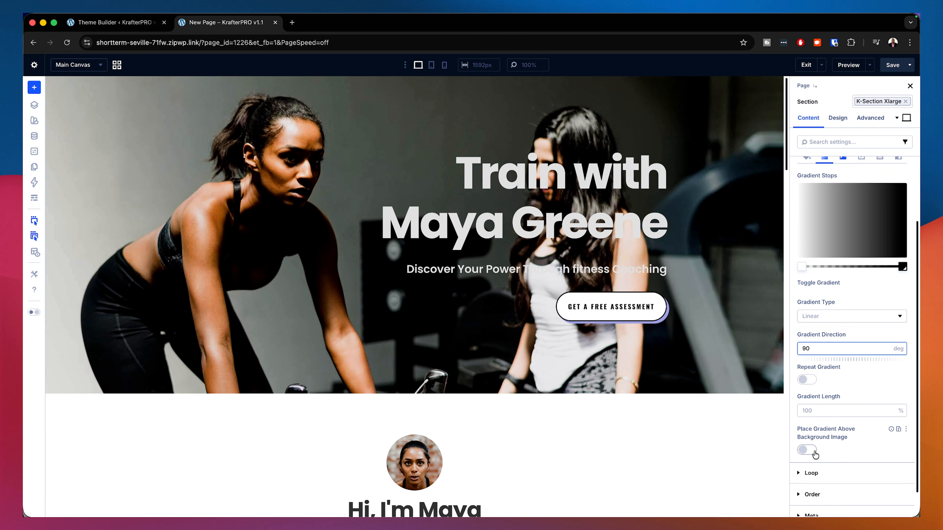
click(813, 451)
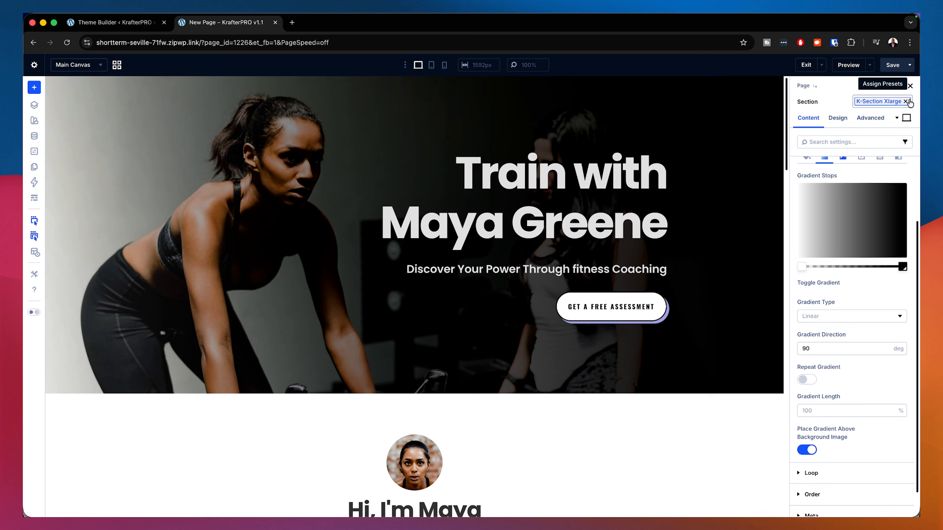
Step: Try the k-section full preset on the hero section and preview it in tablet and phone views
click(906, 101)
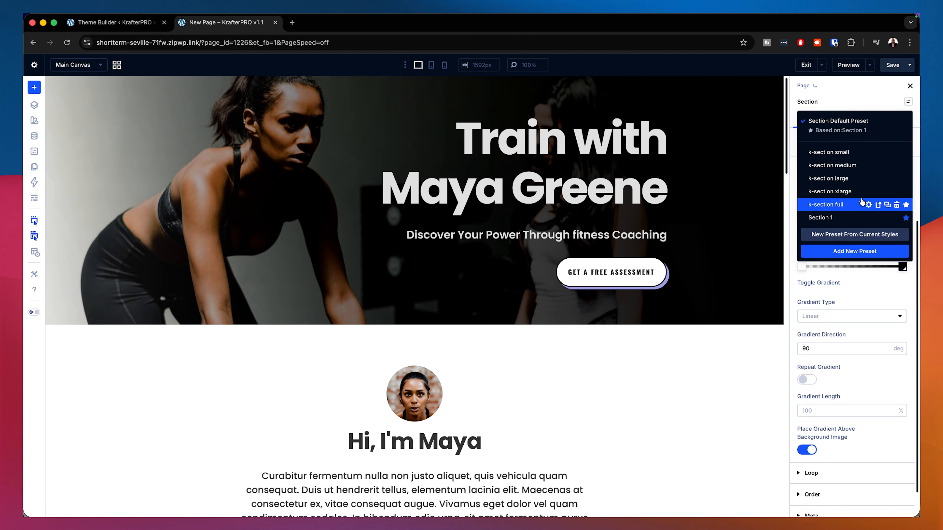
click(848, 204)
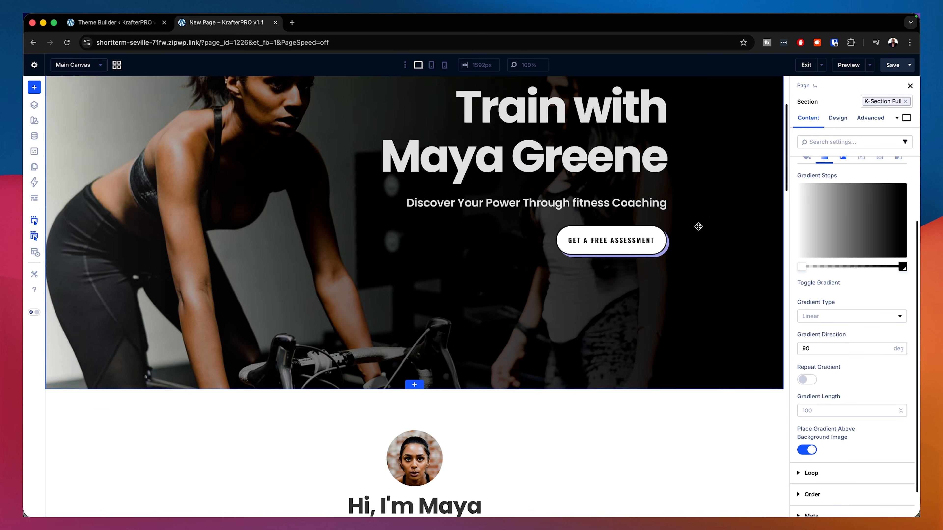
scroll(716, 200, down, 10)
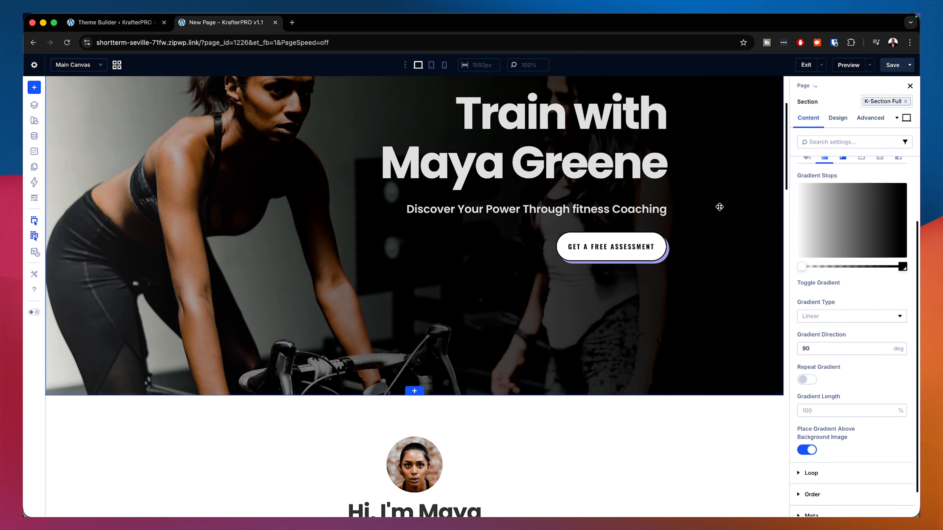
scroll(719, 207, down, 16)
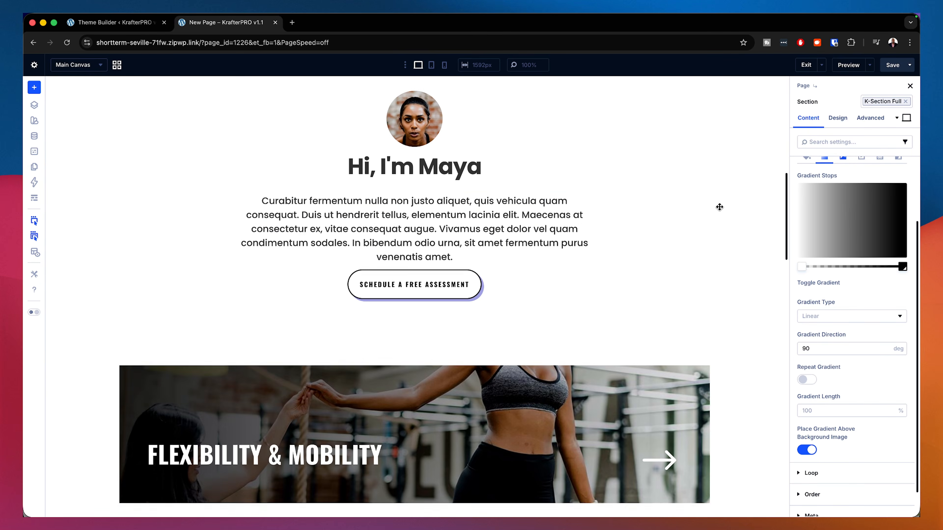
scroll(719, 207, down, 9)
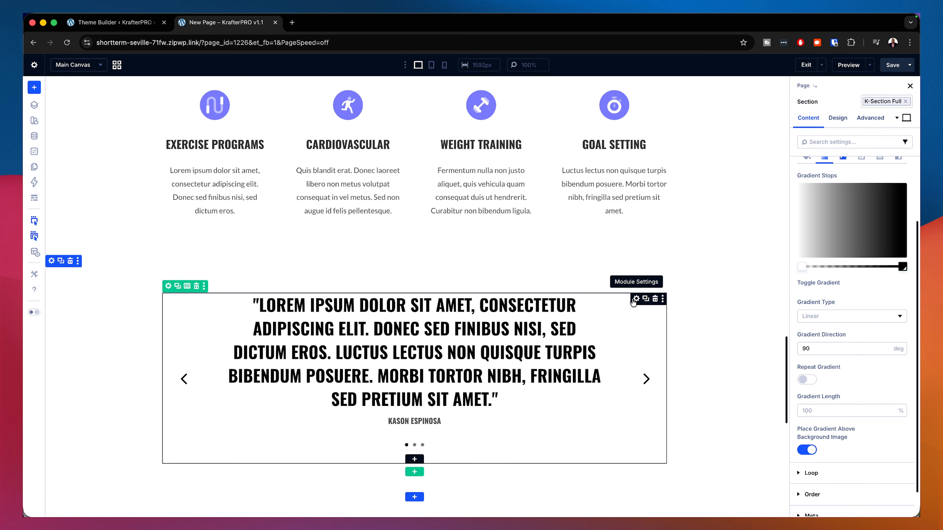
scroll(633, 303, up, 20)
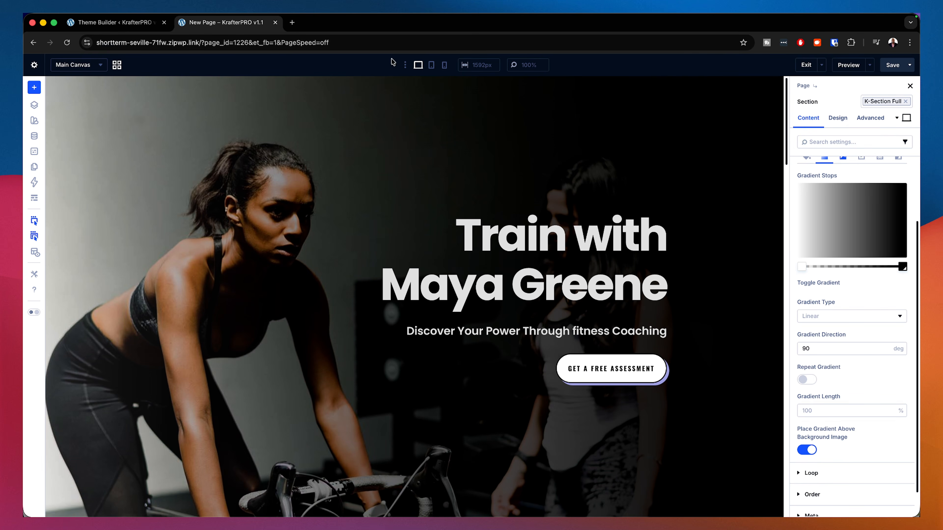
click(432, 65)
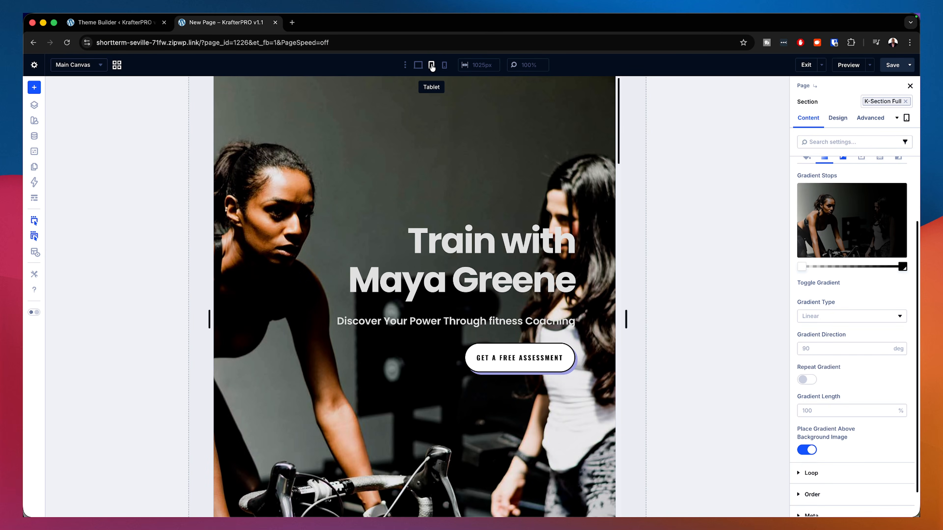
click(445, 65)
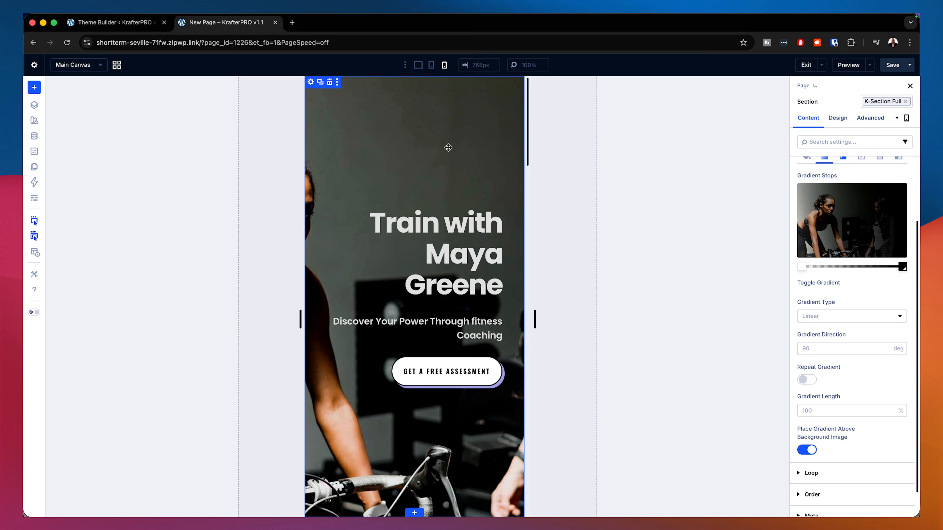
scroll(435, 188, down, 15)
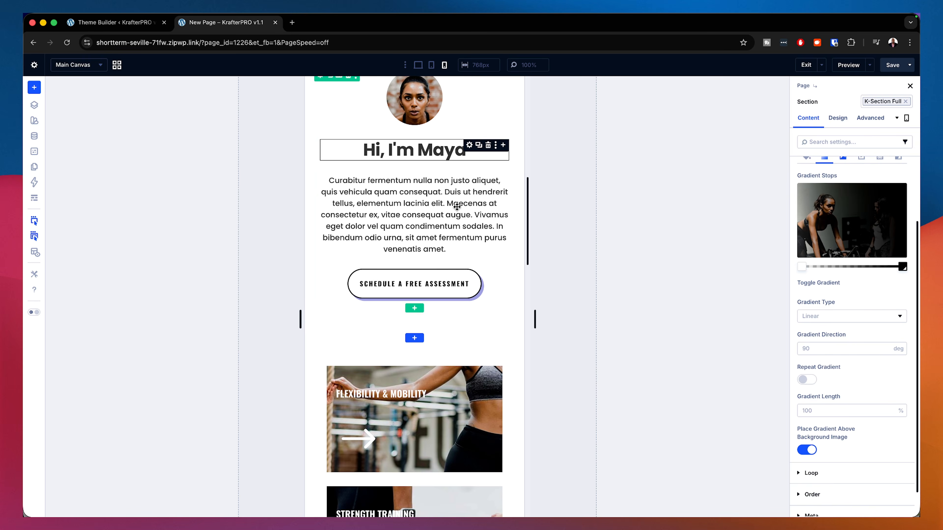
scroll(477, 256, up, 2)
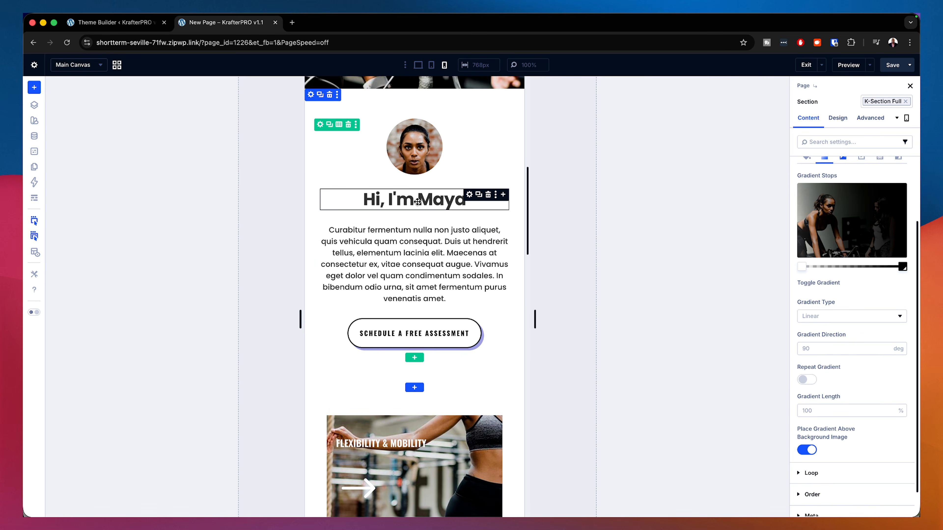
scroll(496, 281, up, 10)
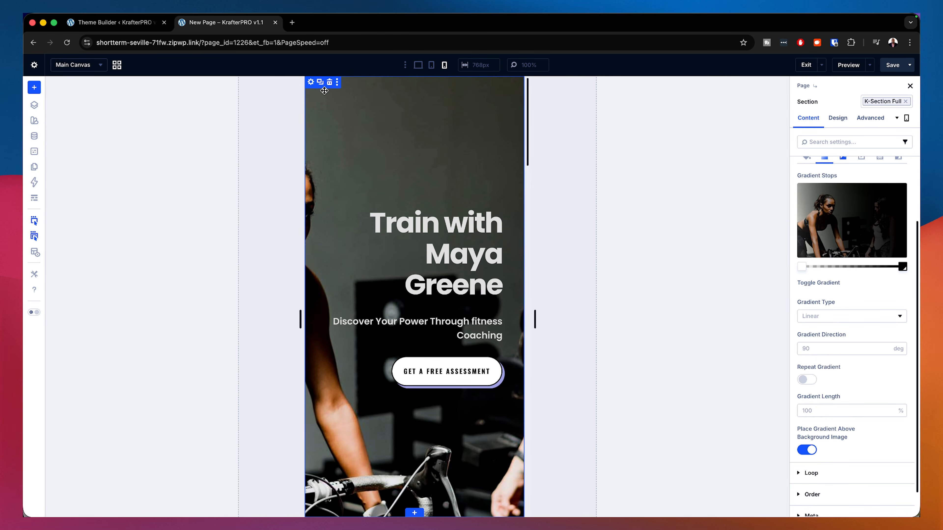
click(419, 70)
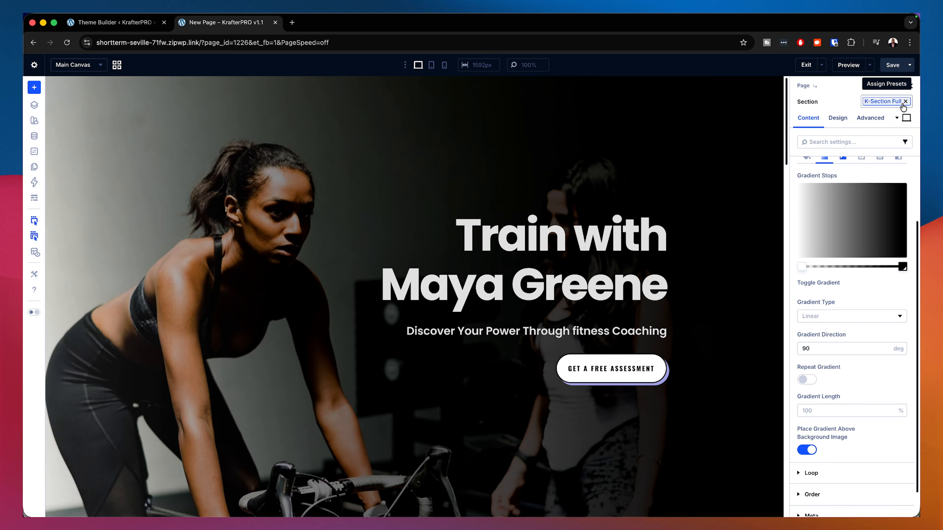
Step: Reapply the k-section xlarge preset to the hero section and save the page
click(905, 101)
click(907, 101)
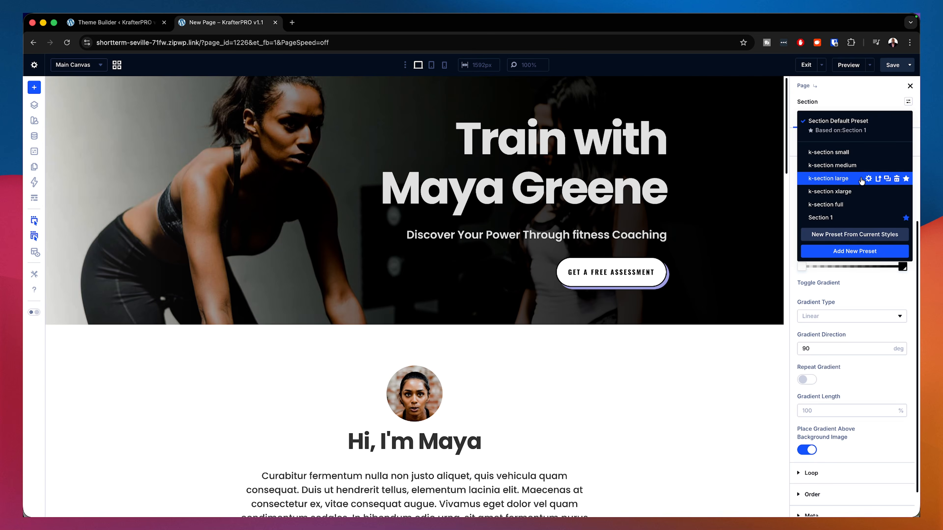
click(829, 192)
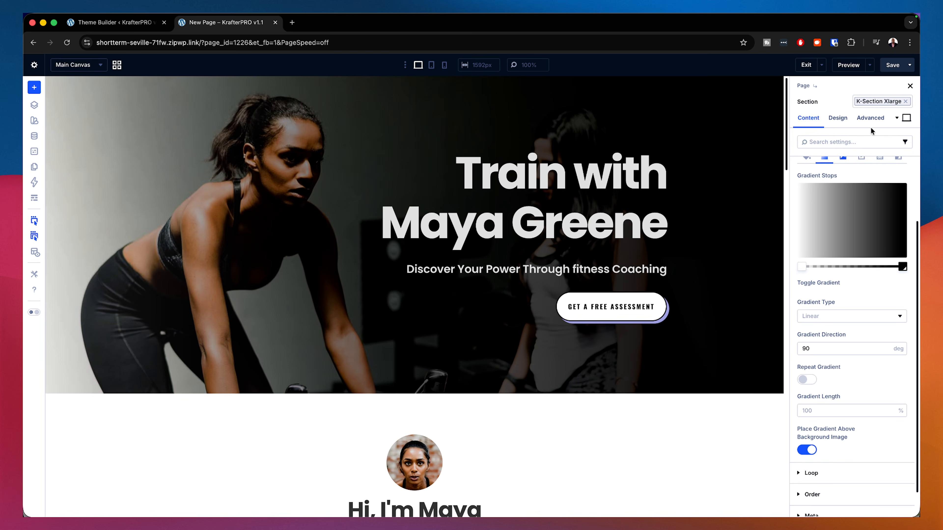
click(891, 67)
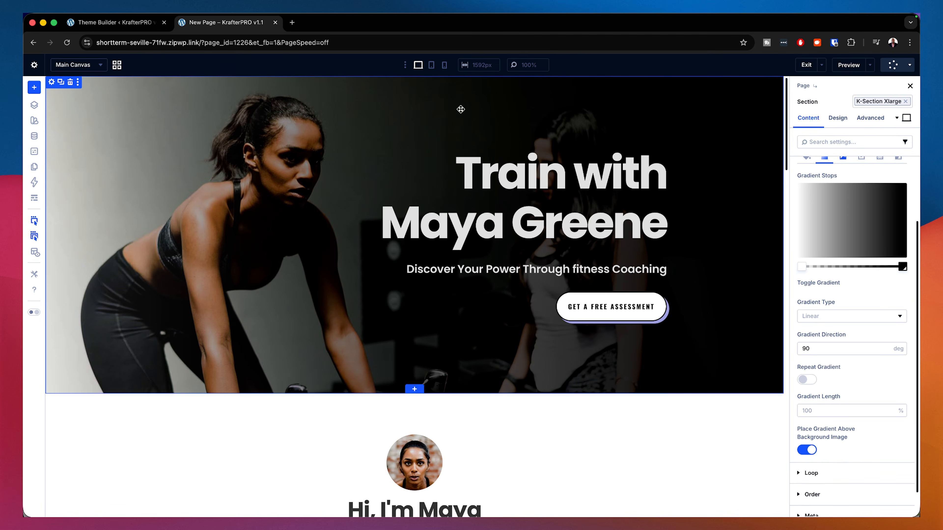
Step: Preview the hero section in tablet and phone views before returning to desktop
click(432, 66)
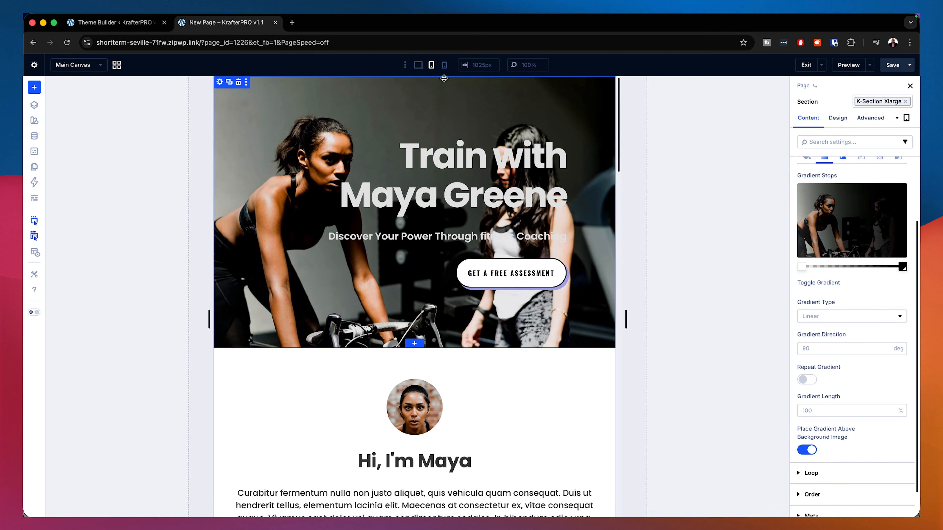
click(444, 66)
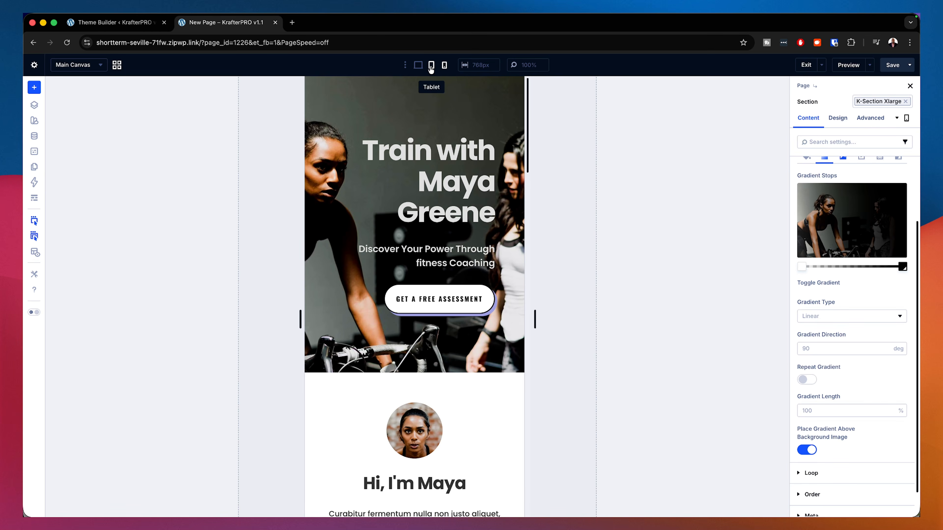
click(418, 65)
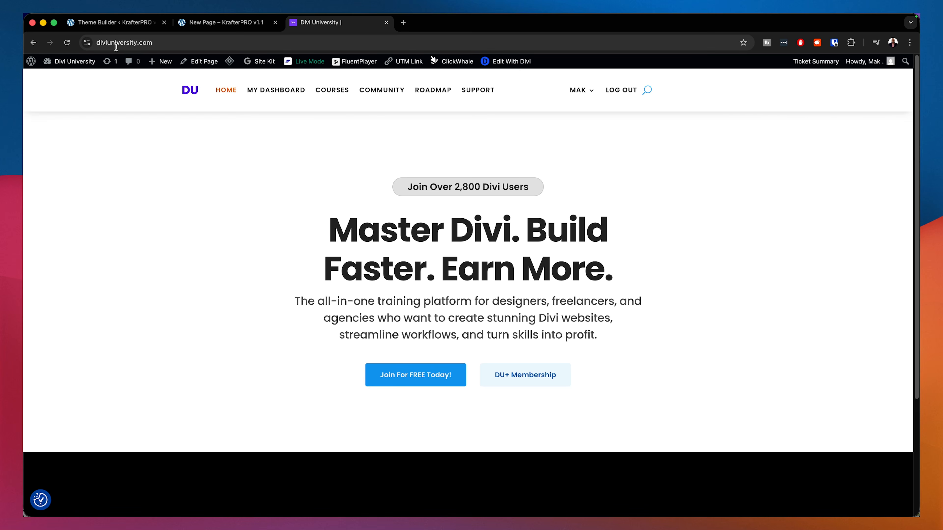
Step: Open the Courses page on the Divi University site
click(335, 91)
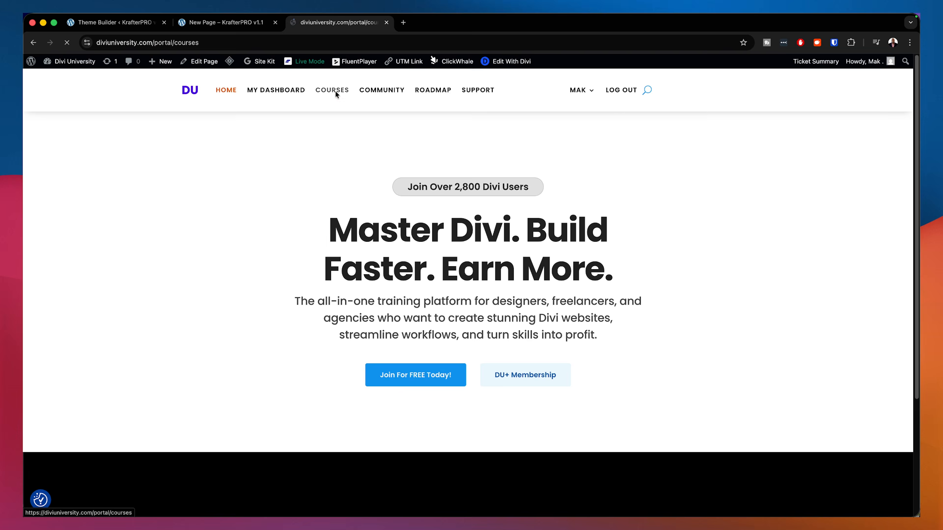